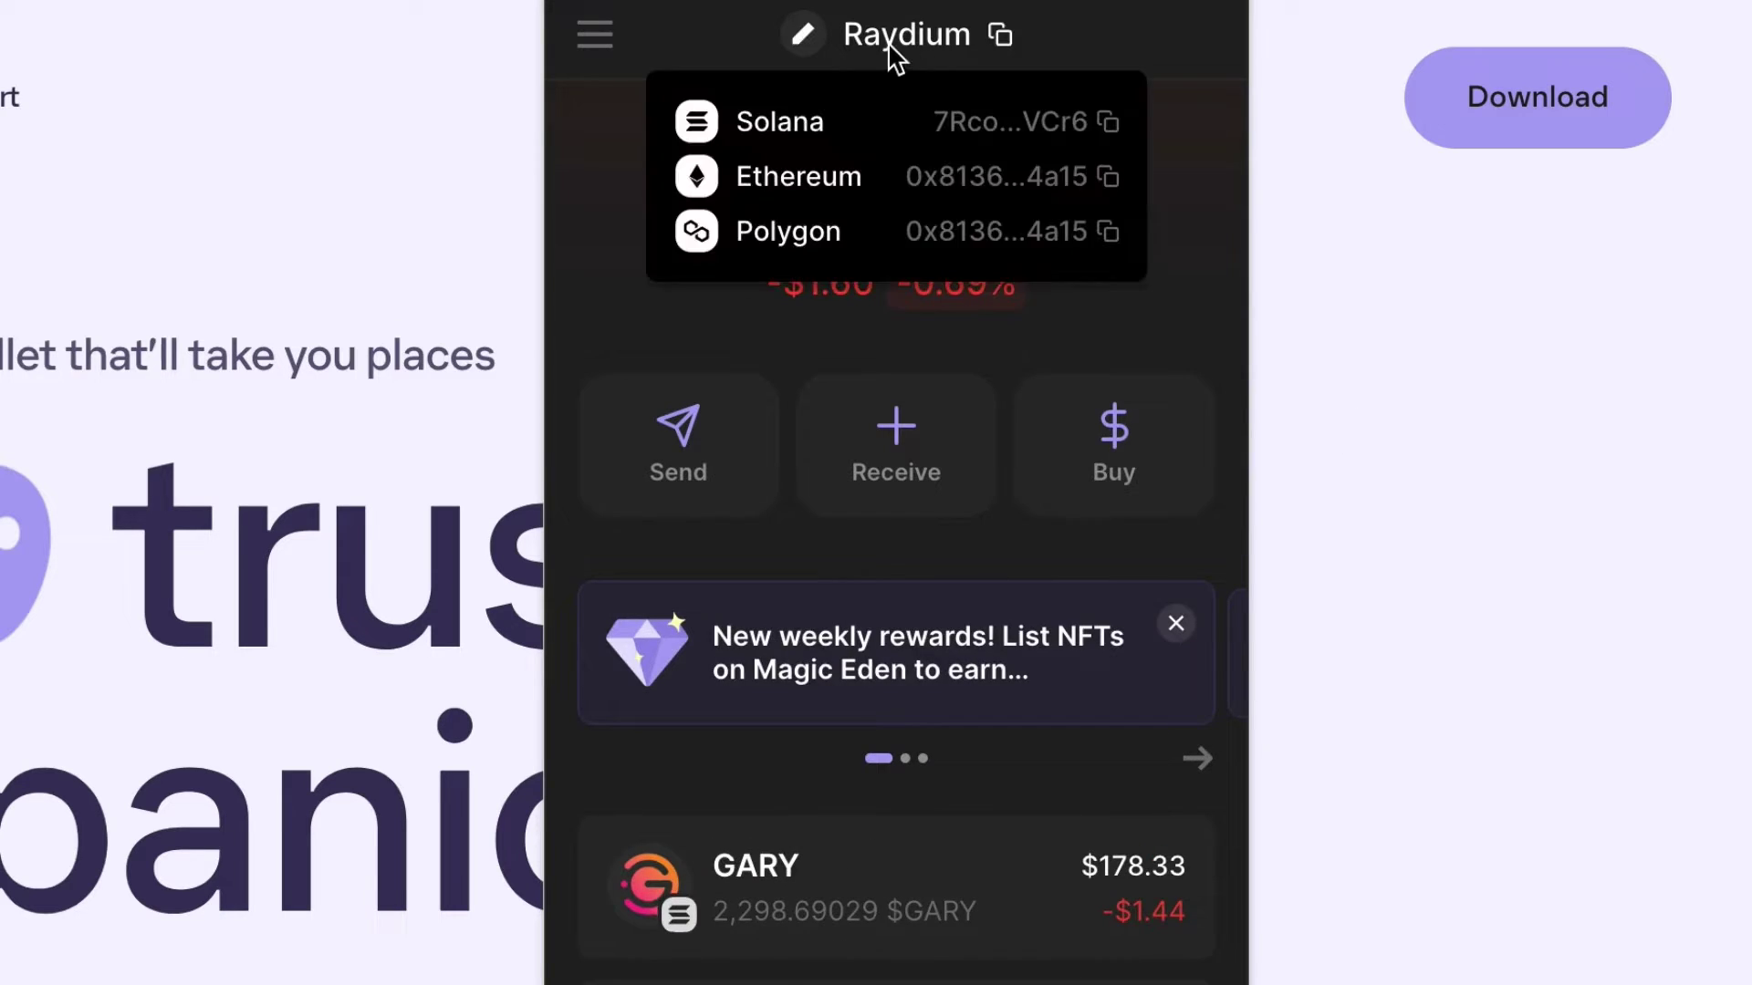
Step: Check the Phantom account's addresses and its roughly 2,298.69 $GARY balance
mouse_move(885, 37)
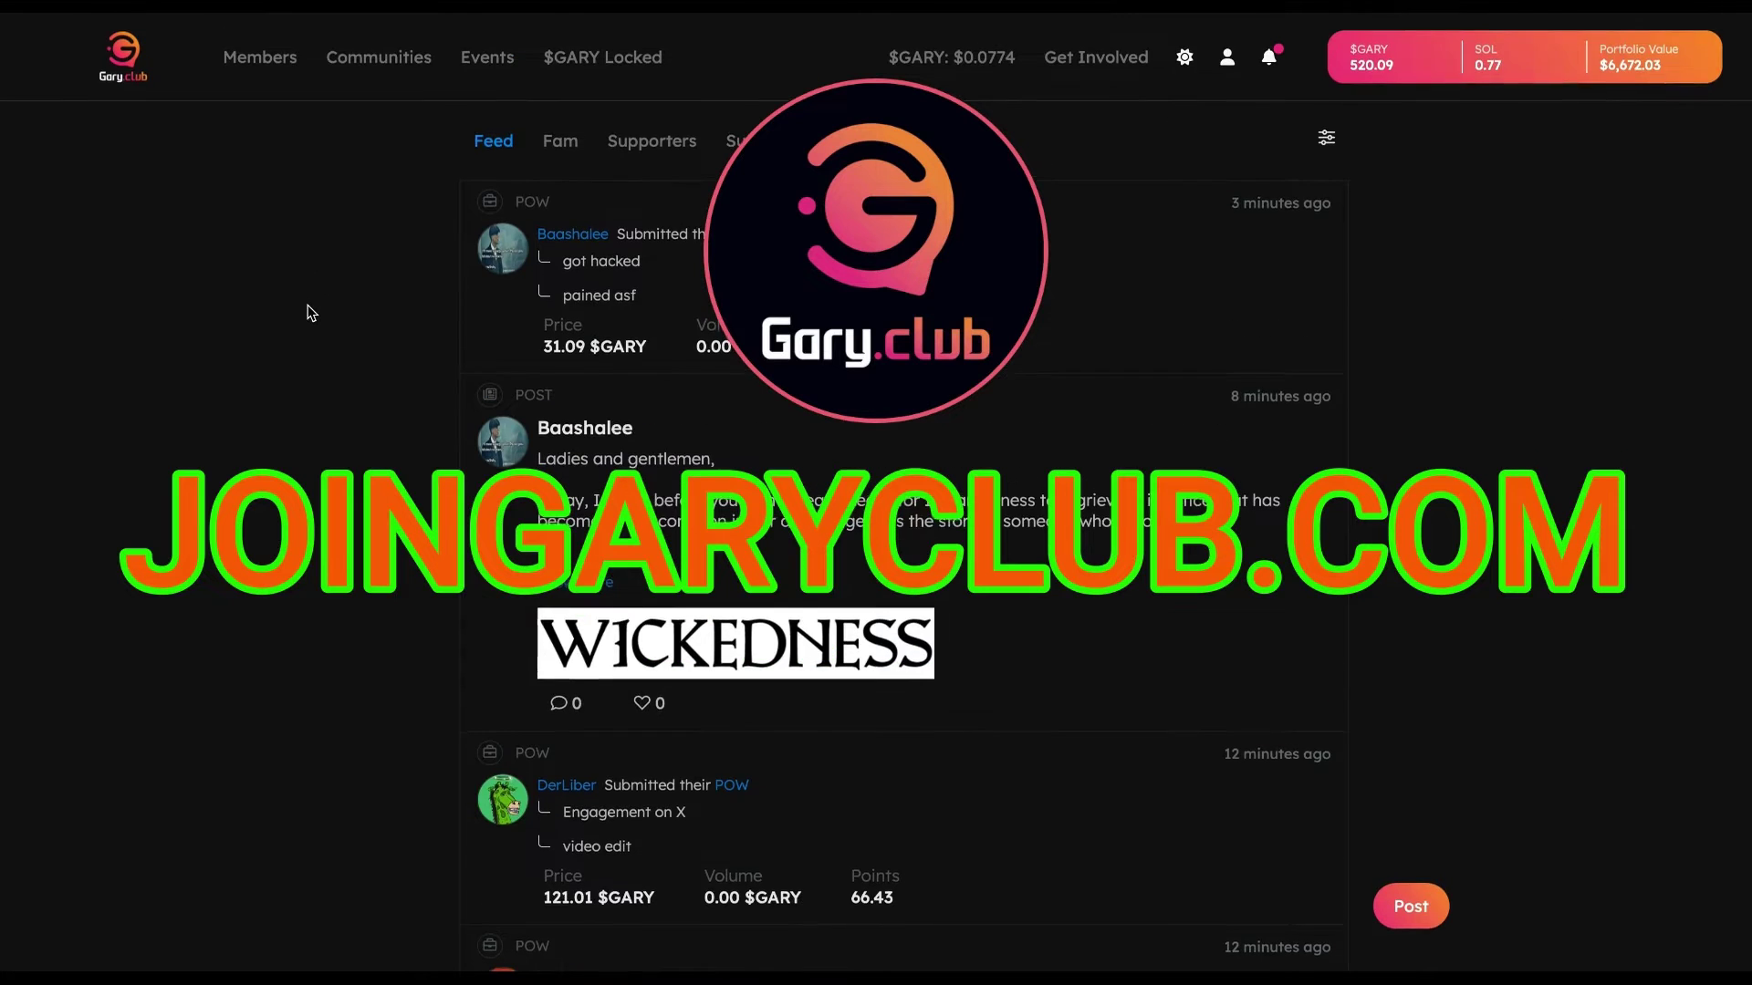
Step: Review the $GARY Locked stats on Gary.club
left_click(596, 57)
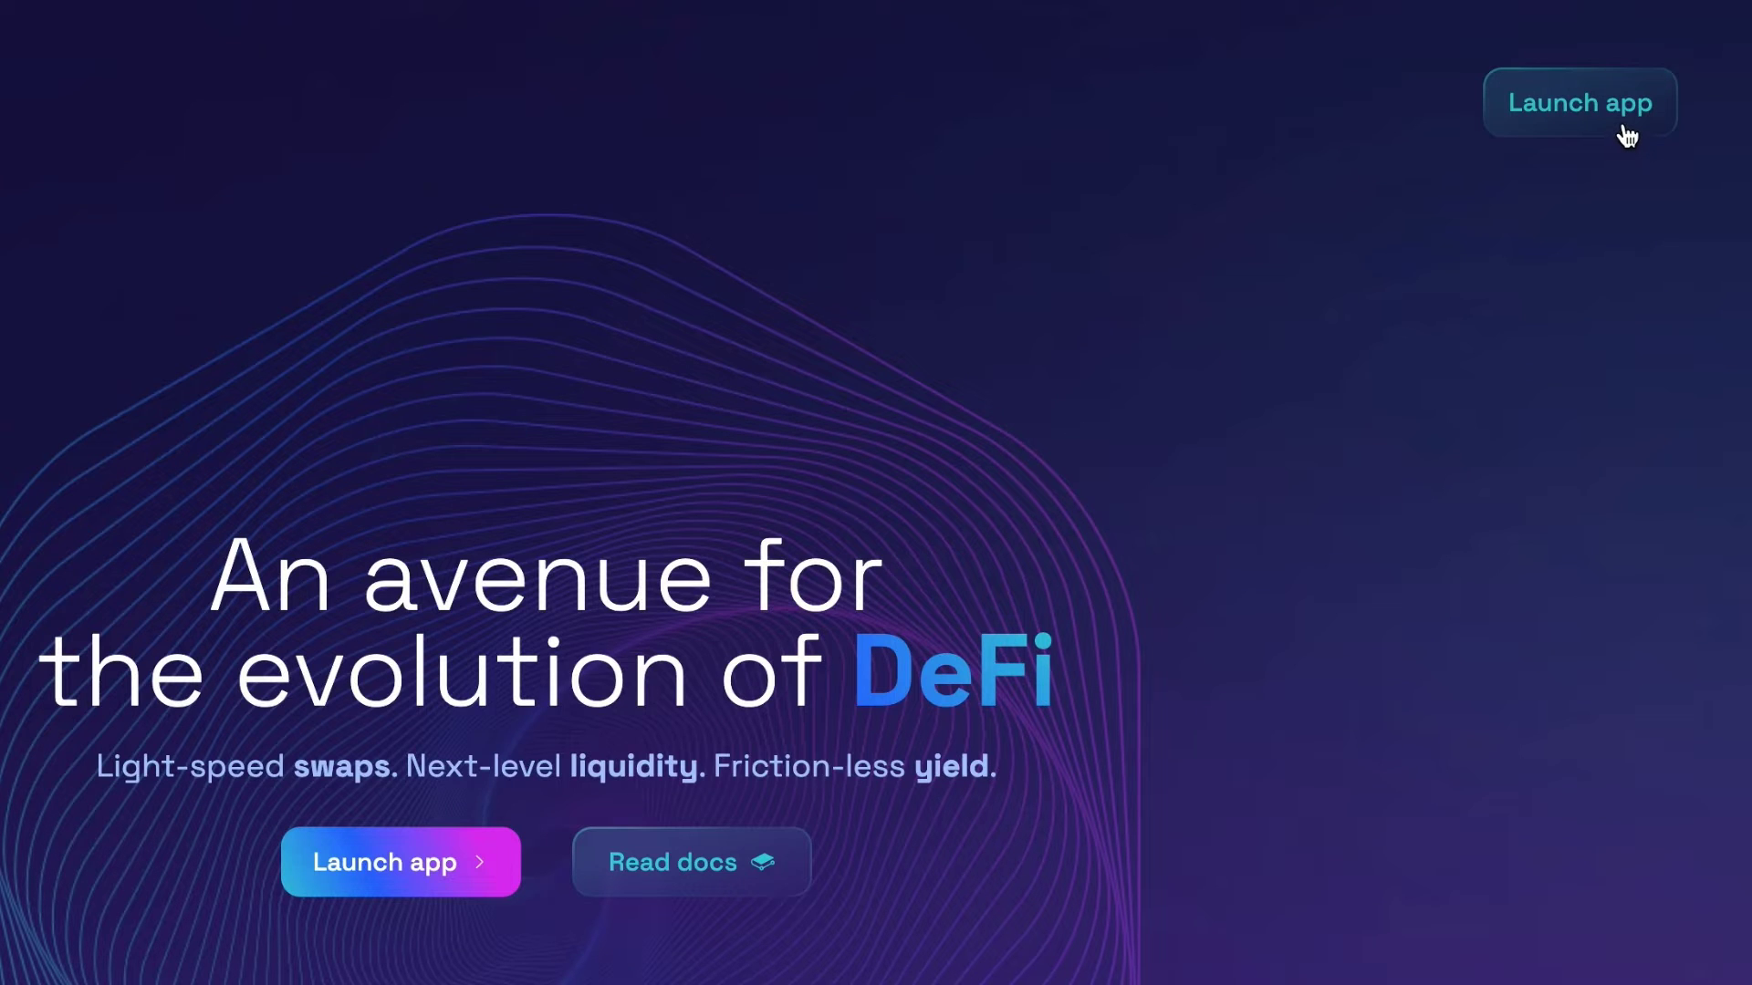
Step: Launch the Raydium trading app and check the connected wallet's options
left_click(453, 878)
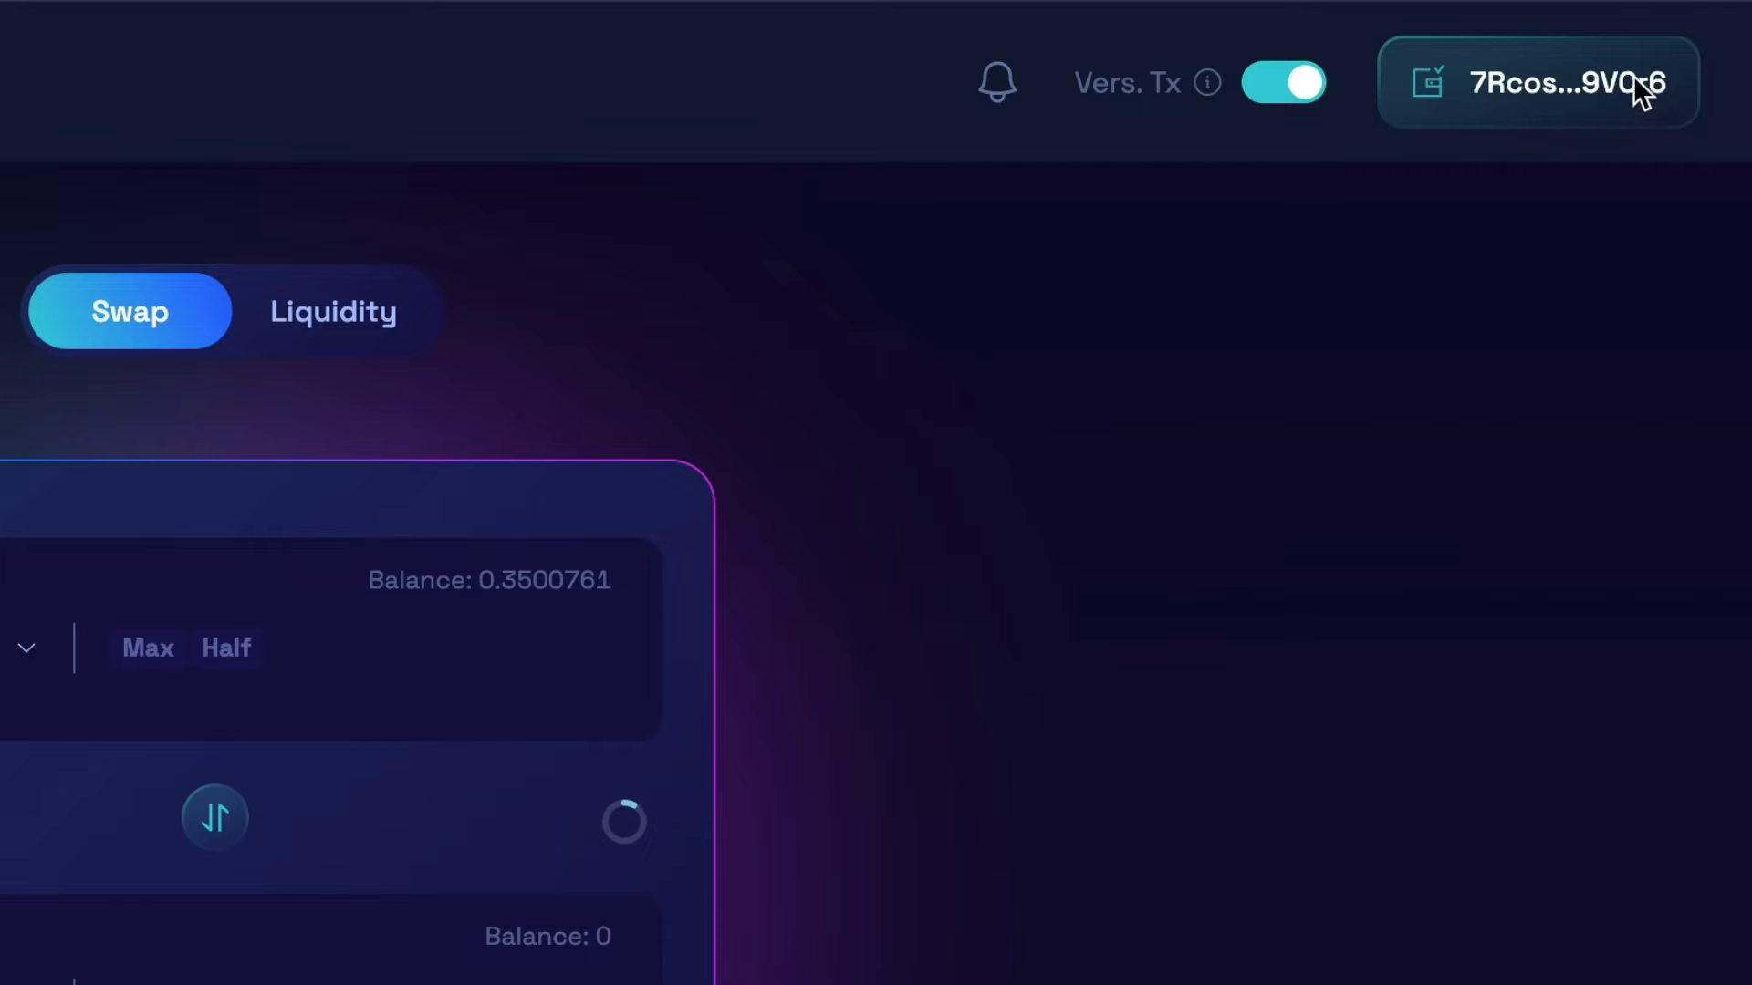
left_click(1633, 78)
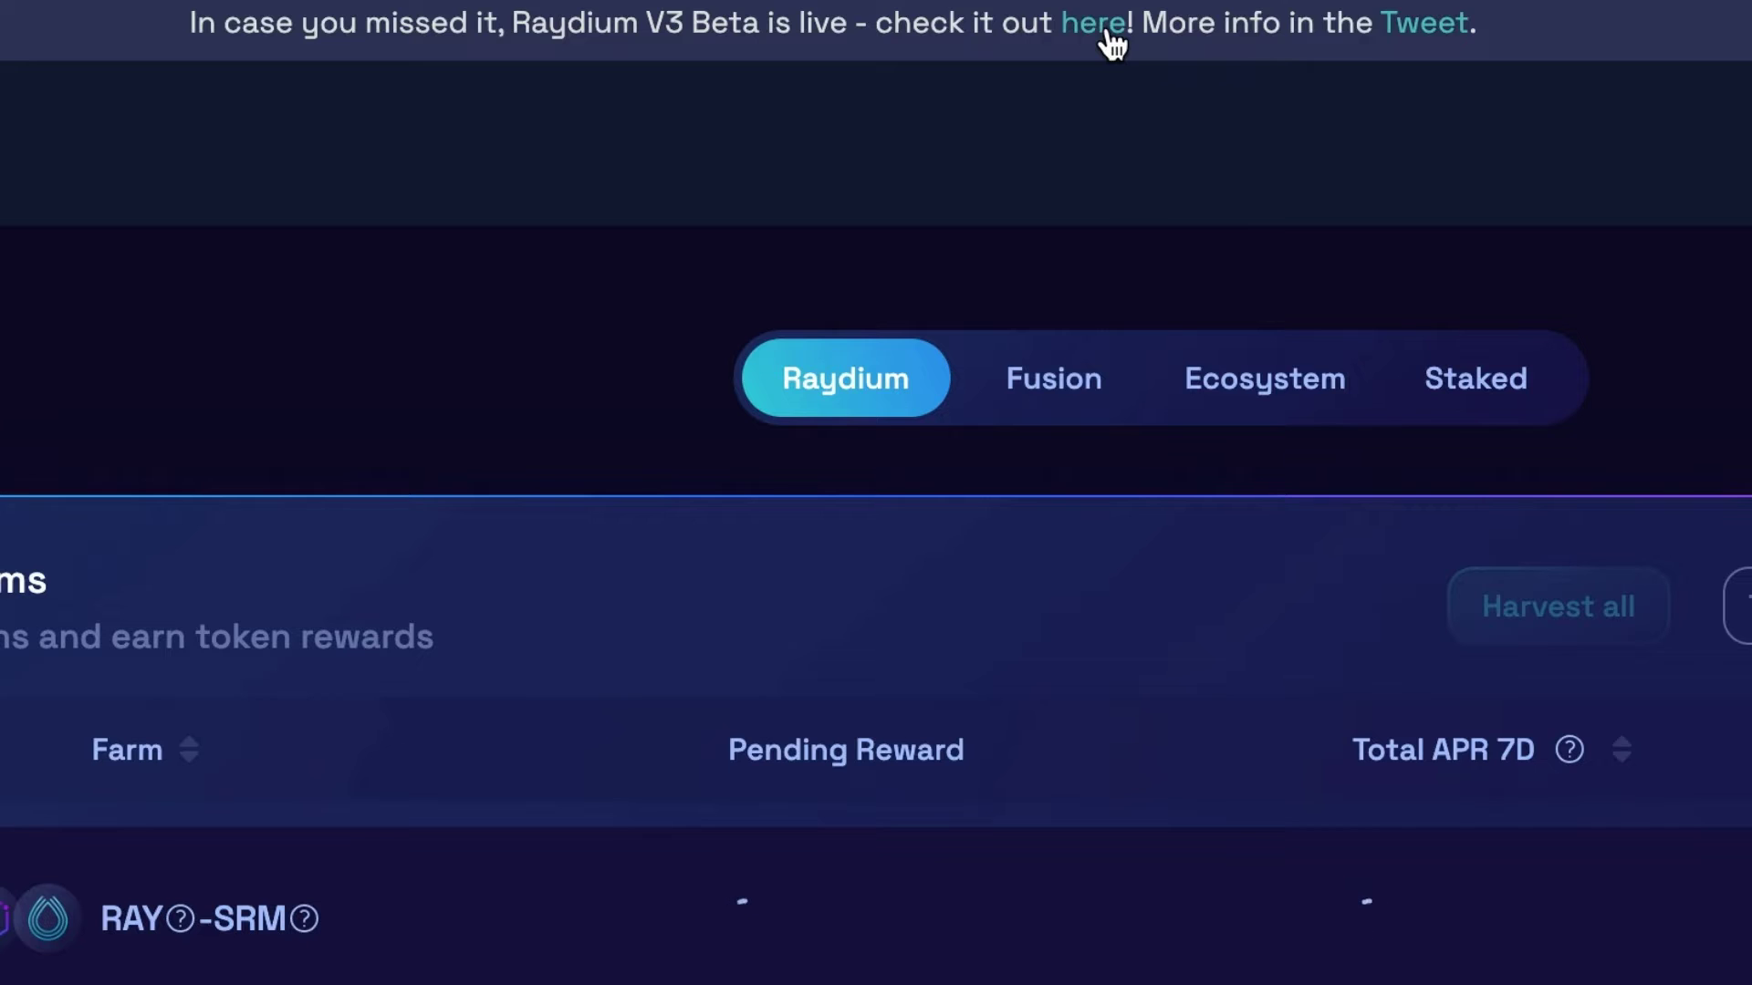
Step: Switch to the V3 Beta and view My Portfolio holding $424.39 in SOL/RENDER
left_click(1092, 23)
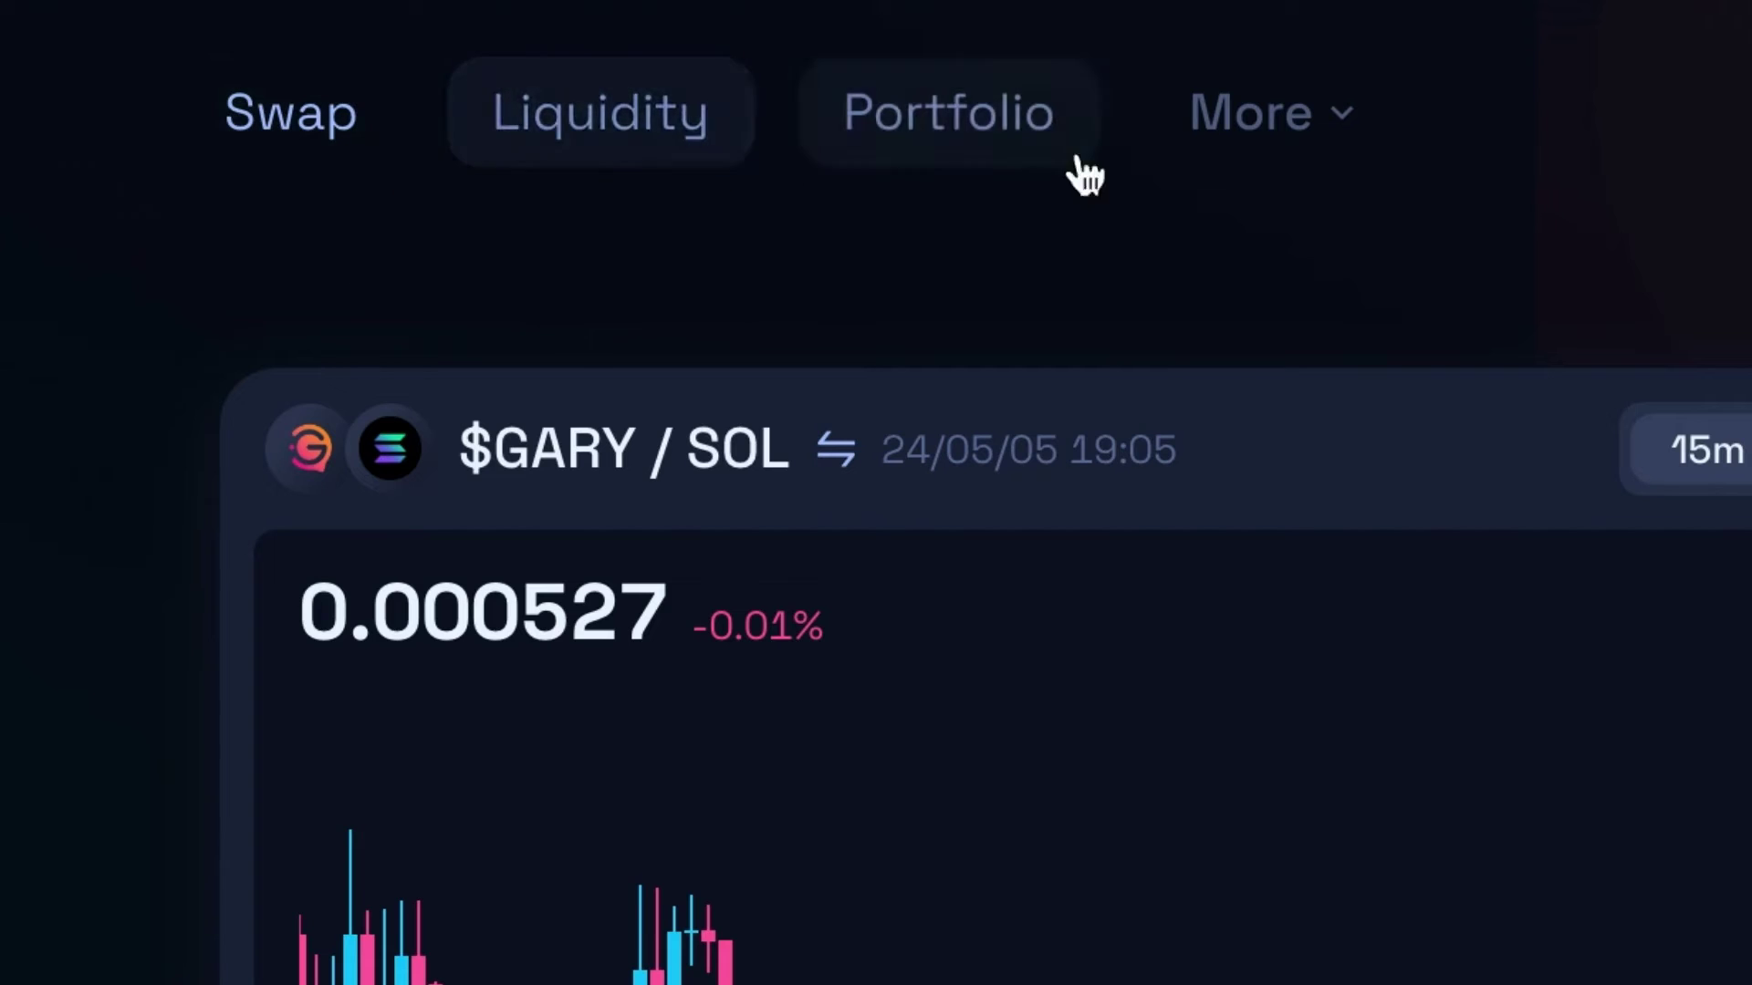
left_click(1321, 146)
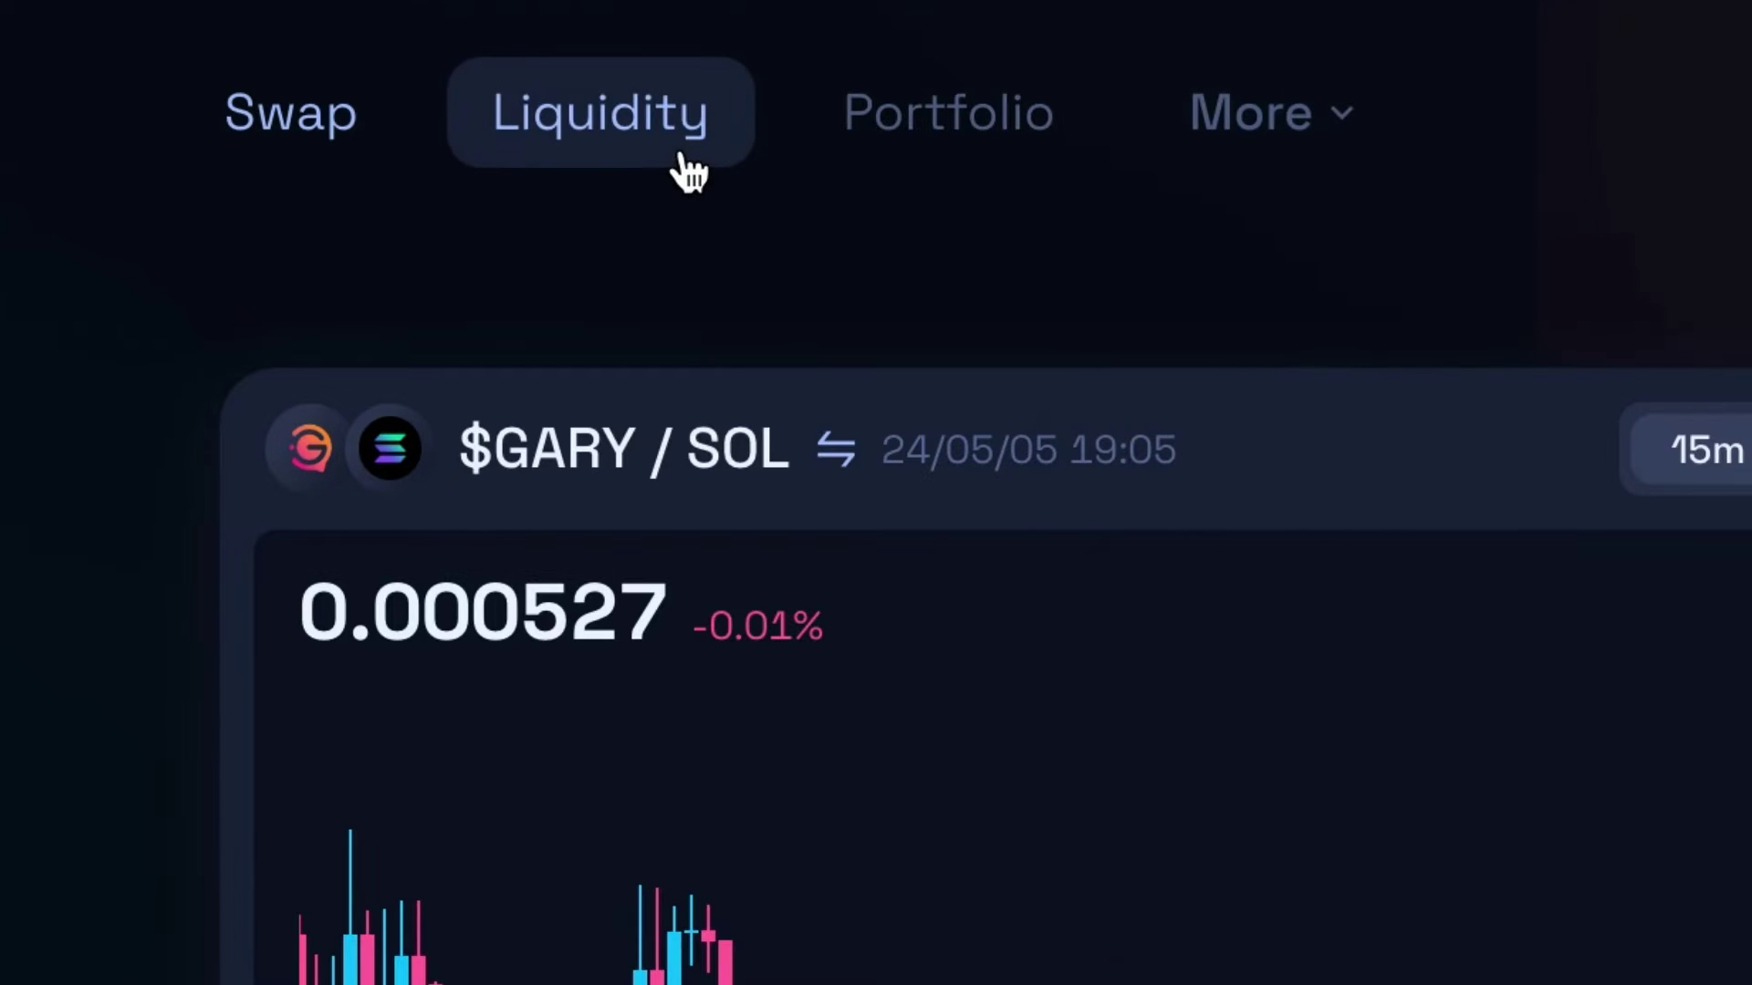
left_click(685, 168)
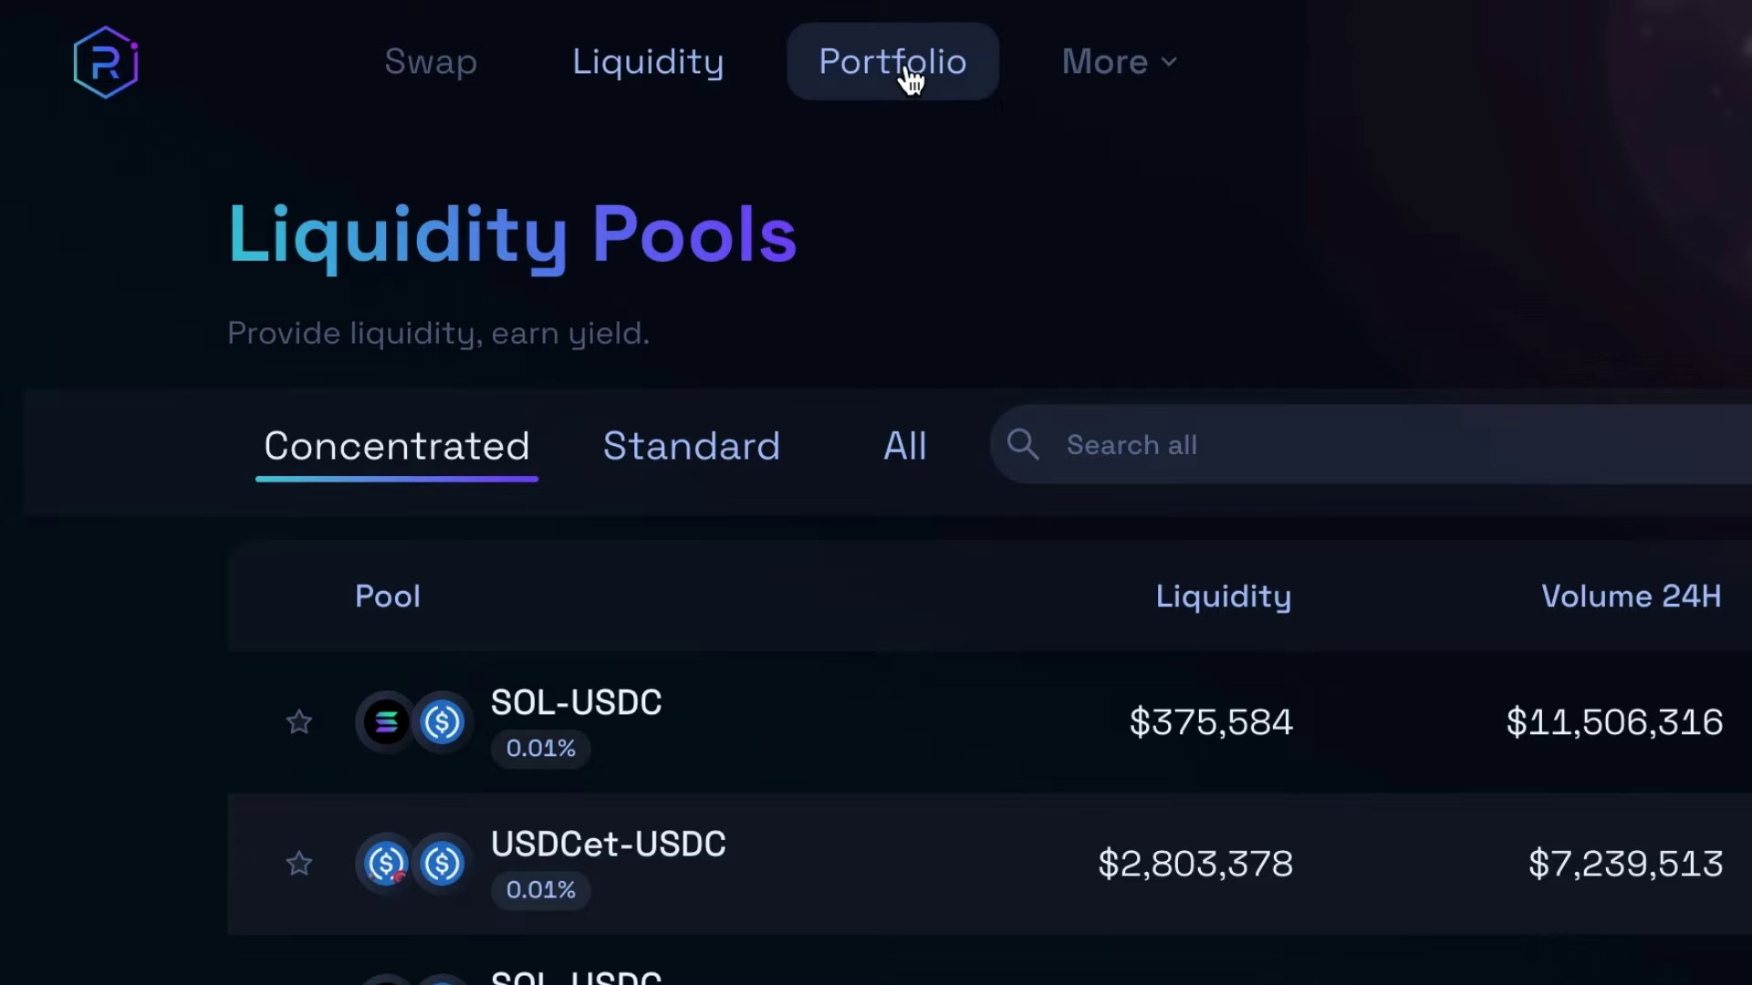
left_click(909, 73)
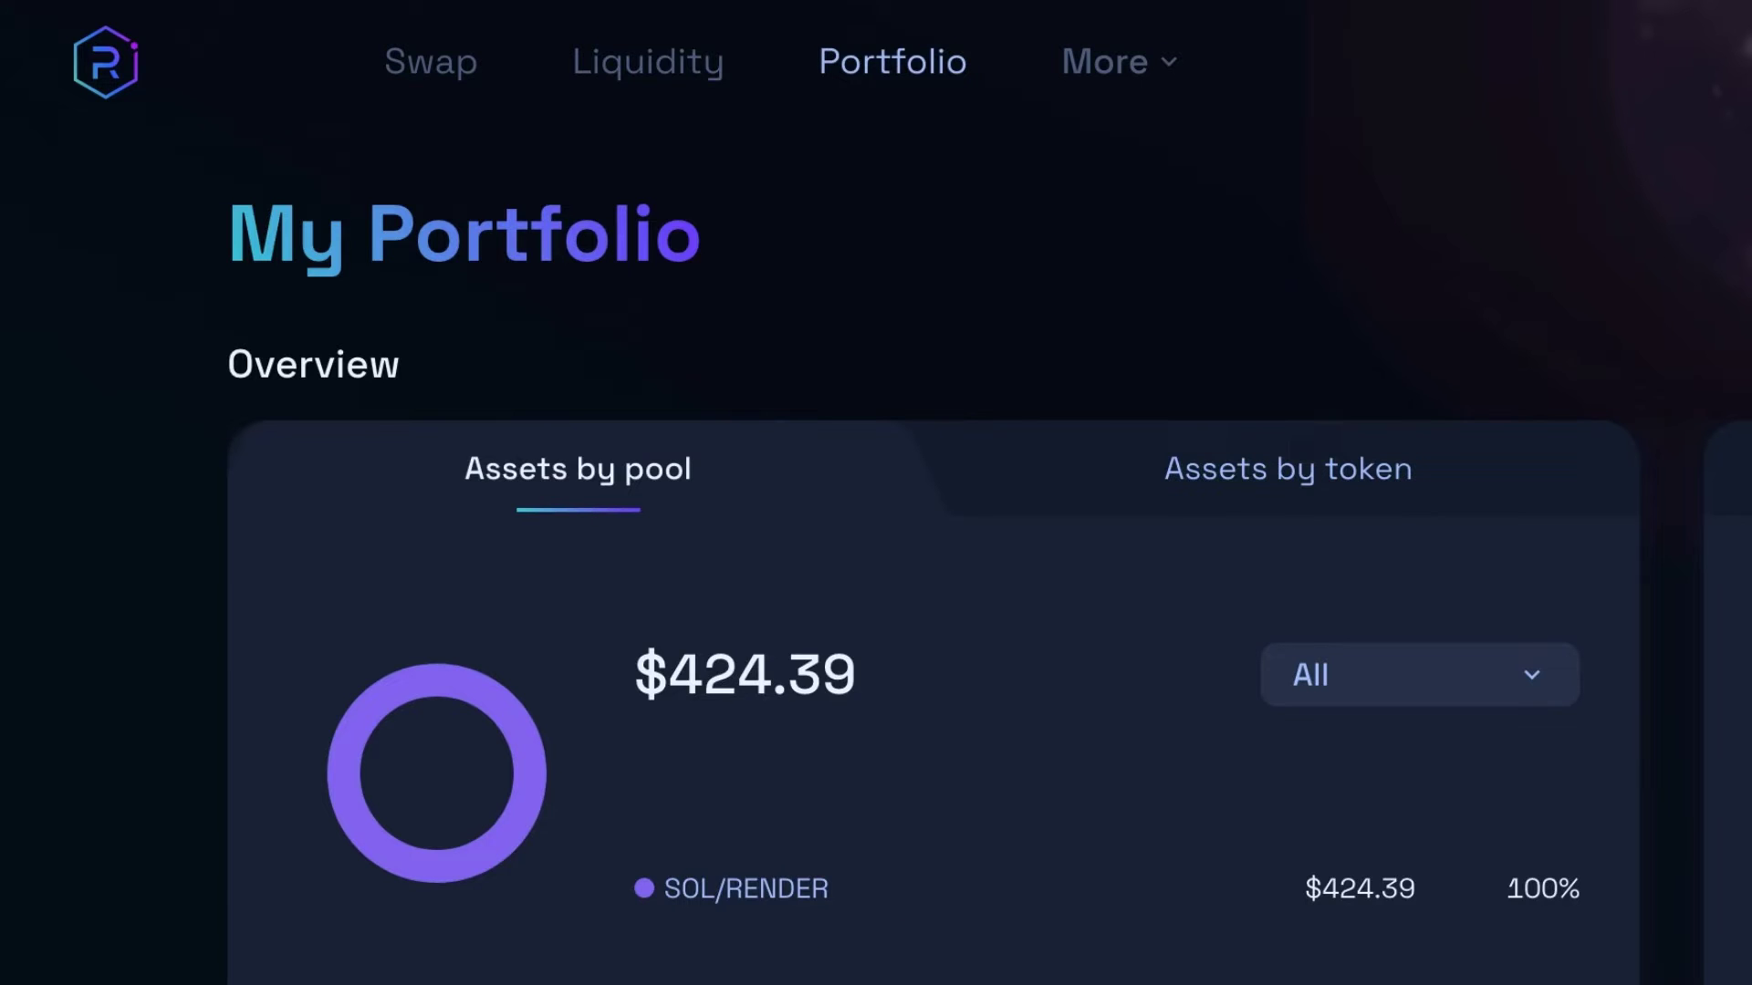
Step: Filter the Standard liquidity pools by 'gary' to show the two $GARY-SOL pools
left_click(641, 68)
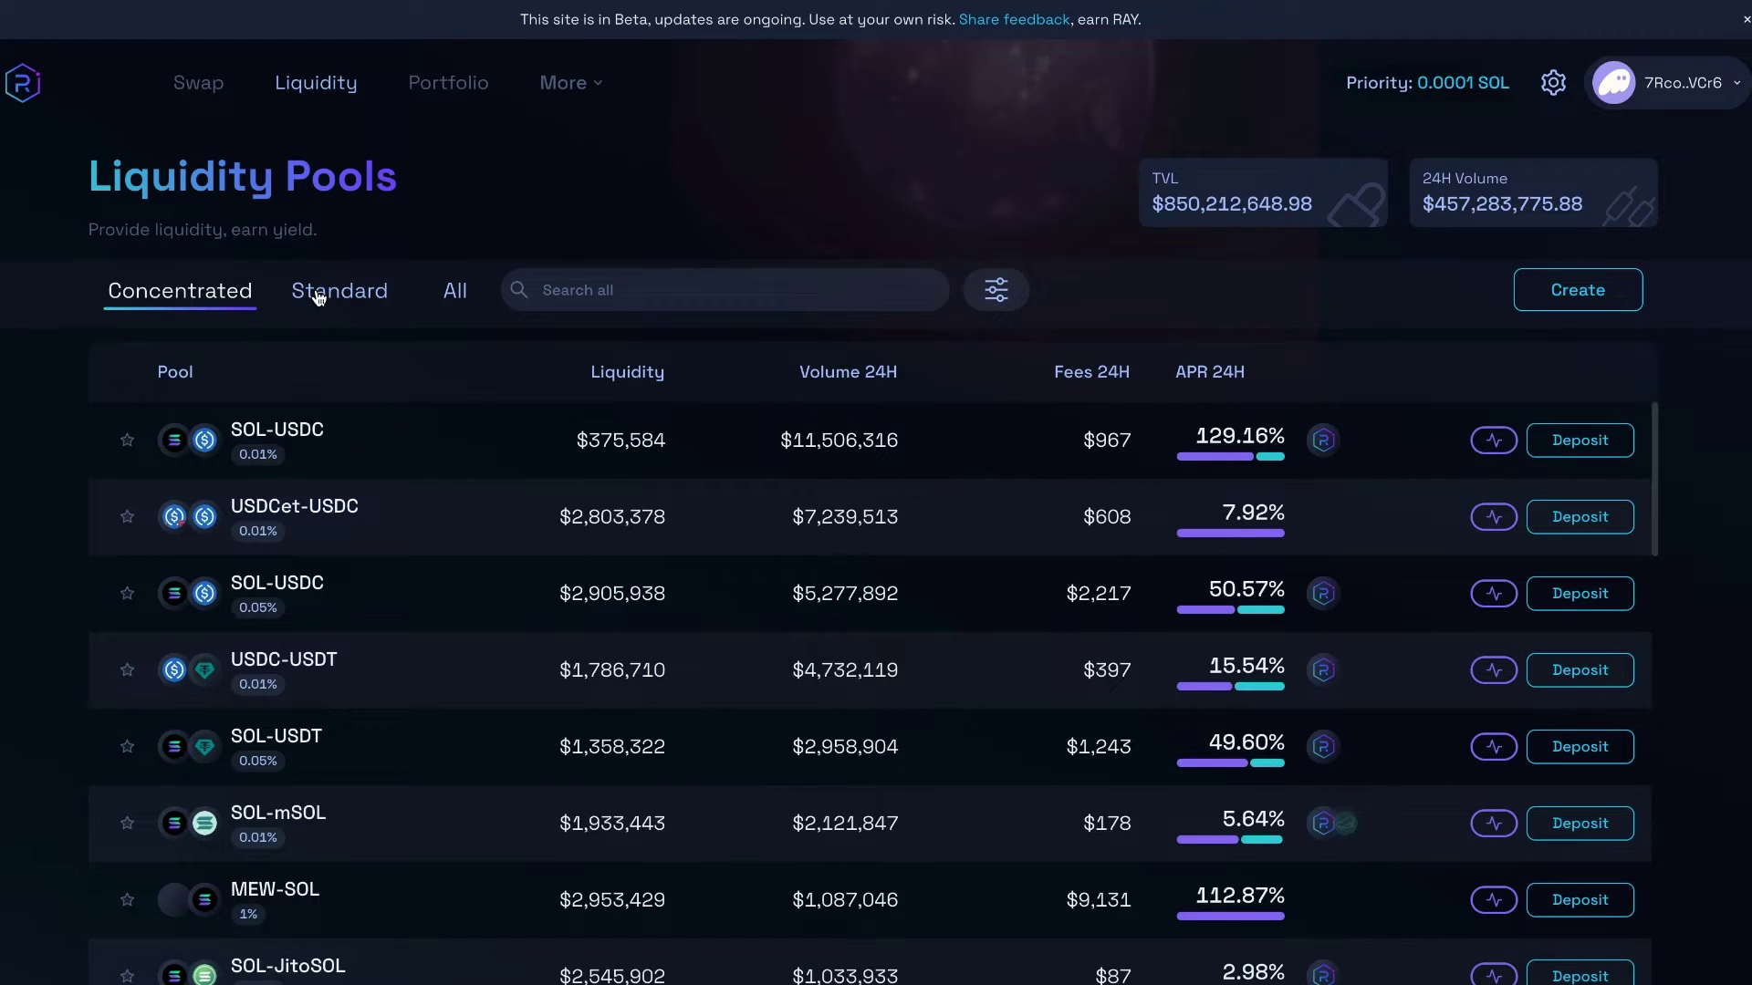
left_click(319, 294)
left_click(609, 292)
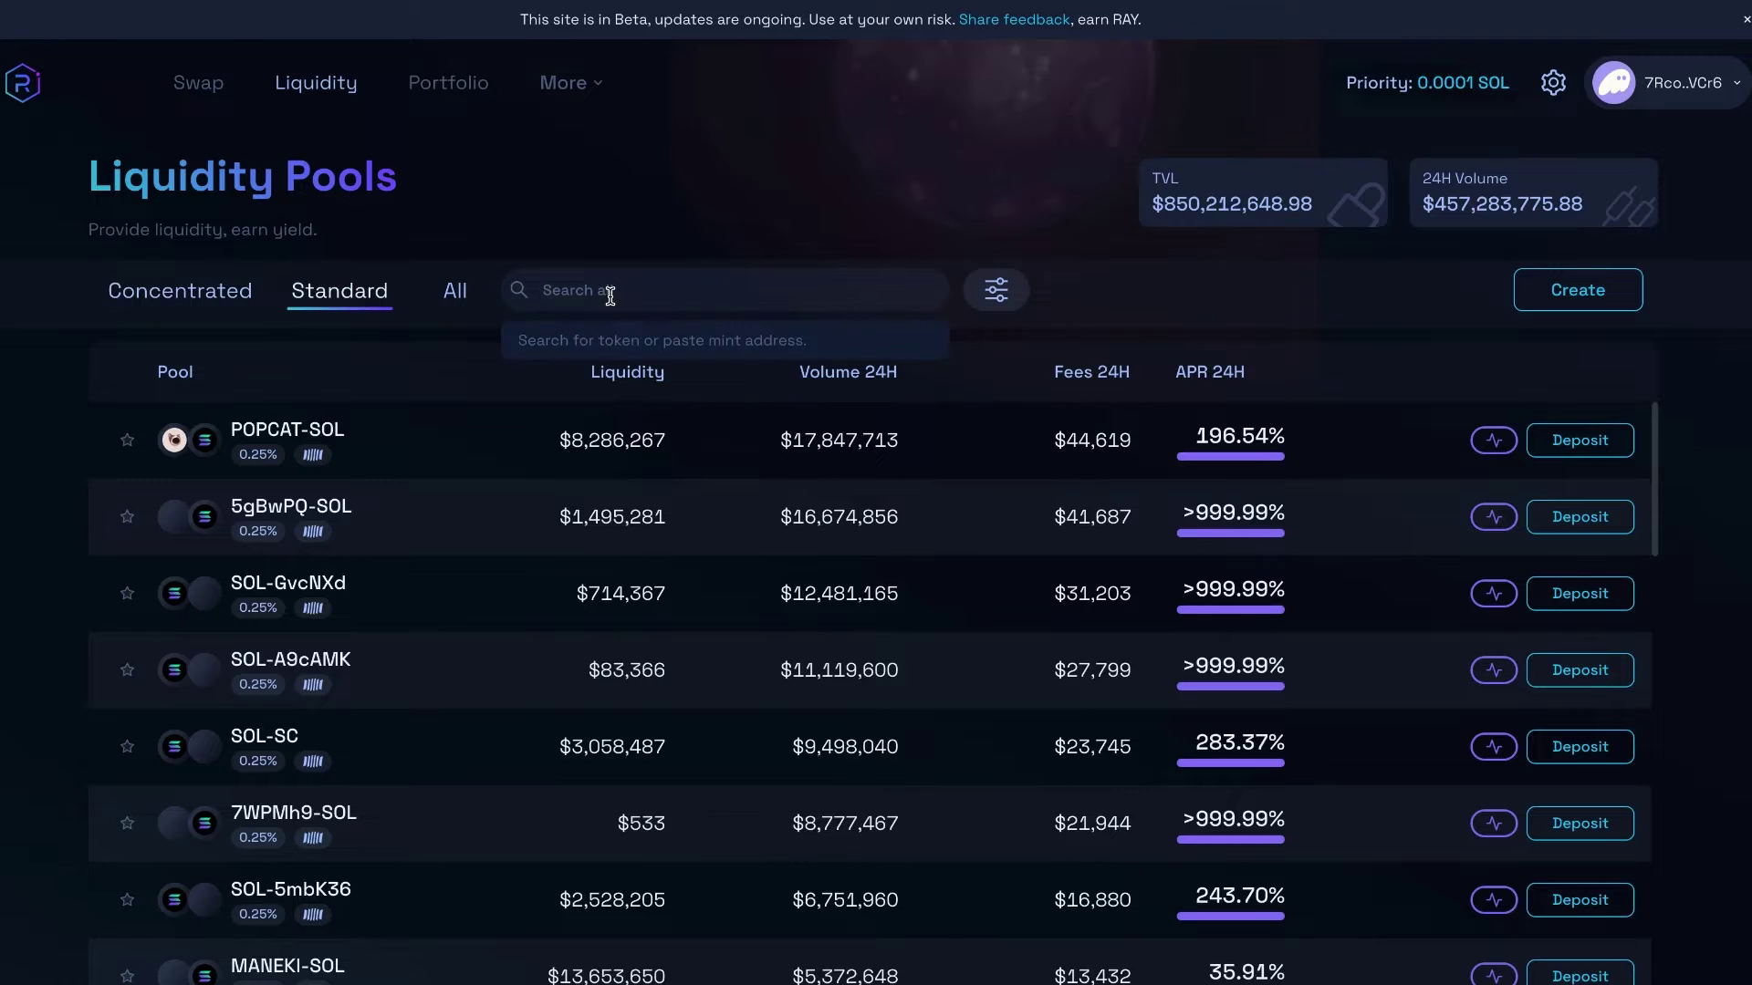
type("gary")
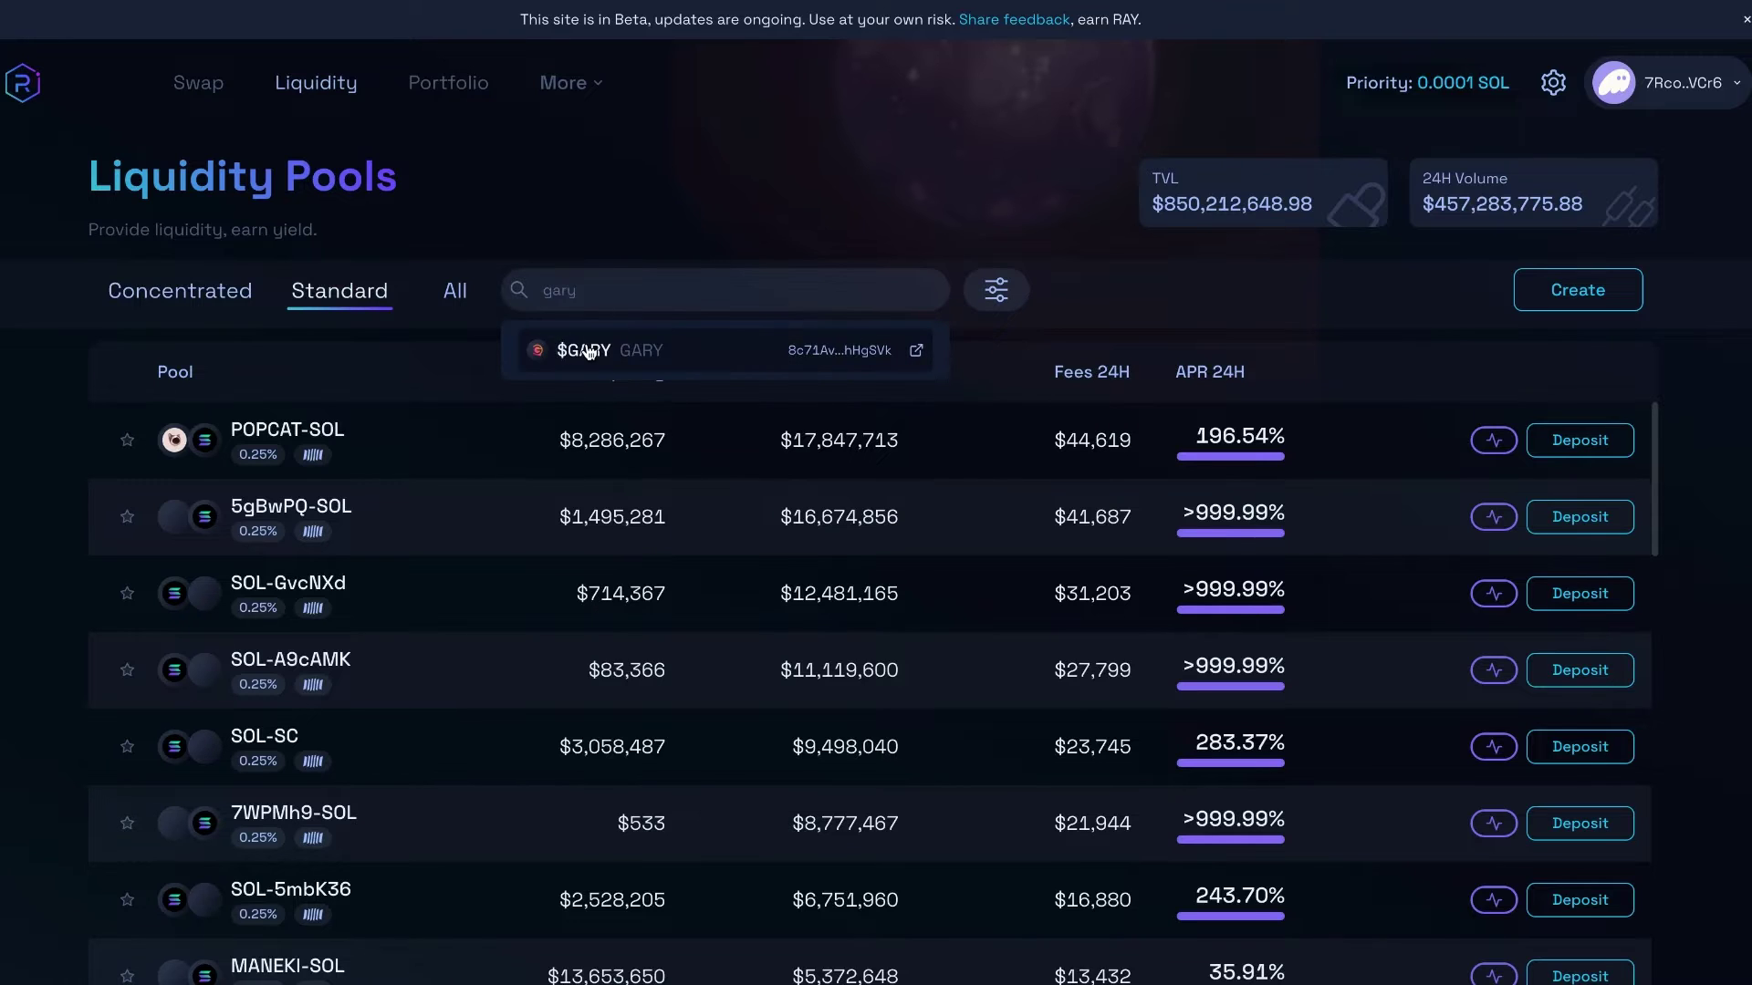
left_click(589, 352)
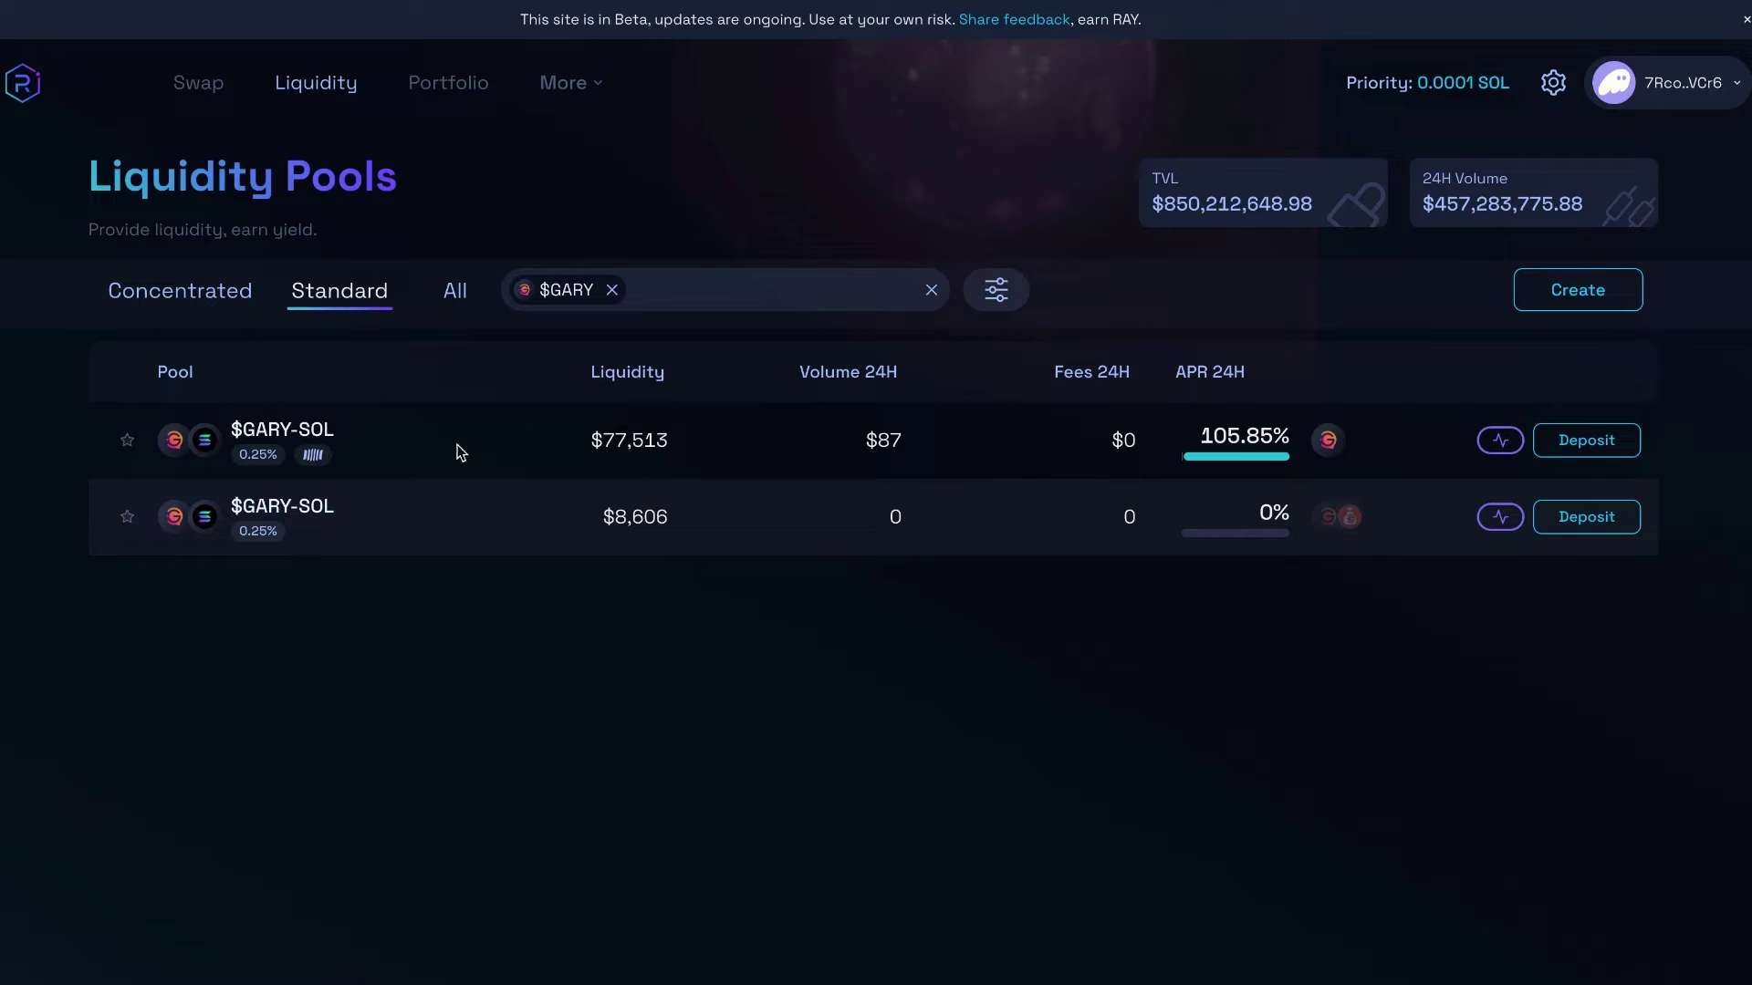
mouse_move(250, 455)
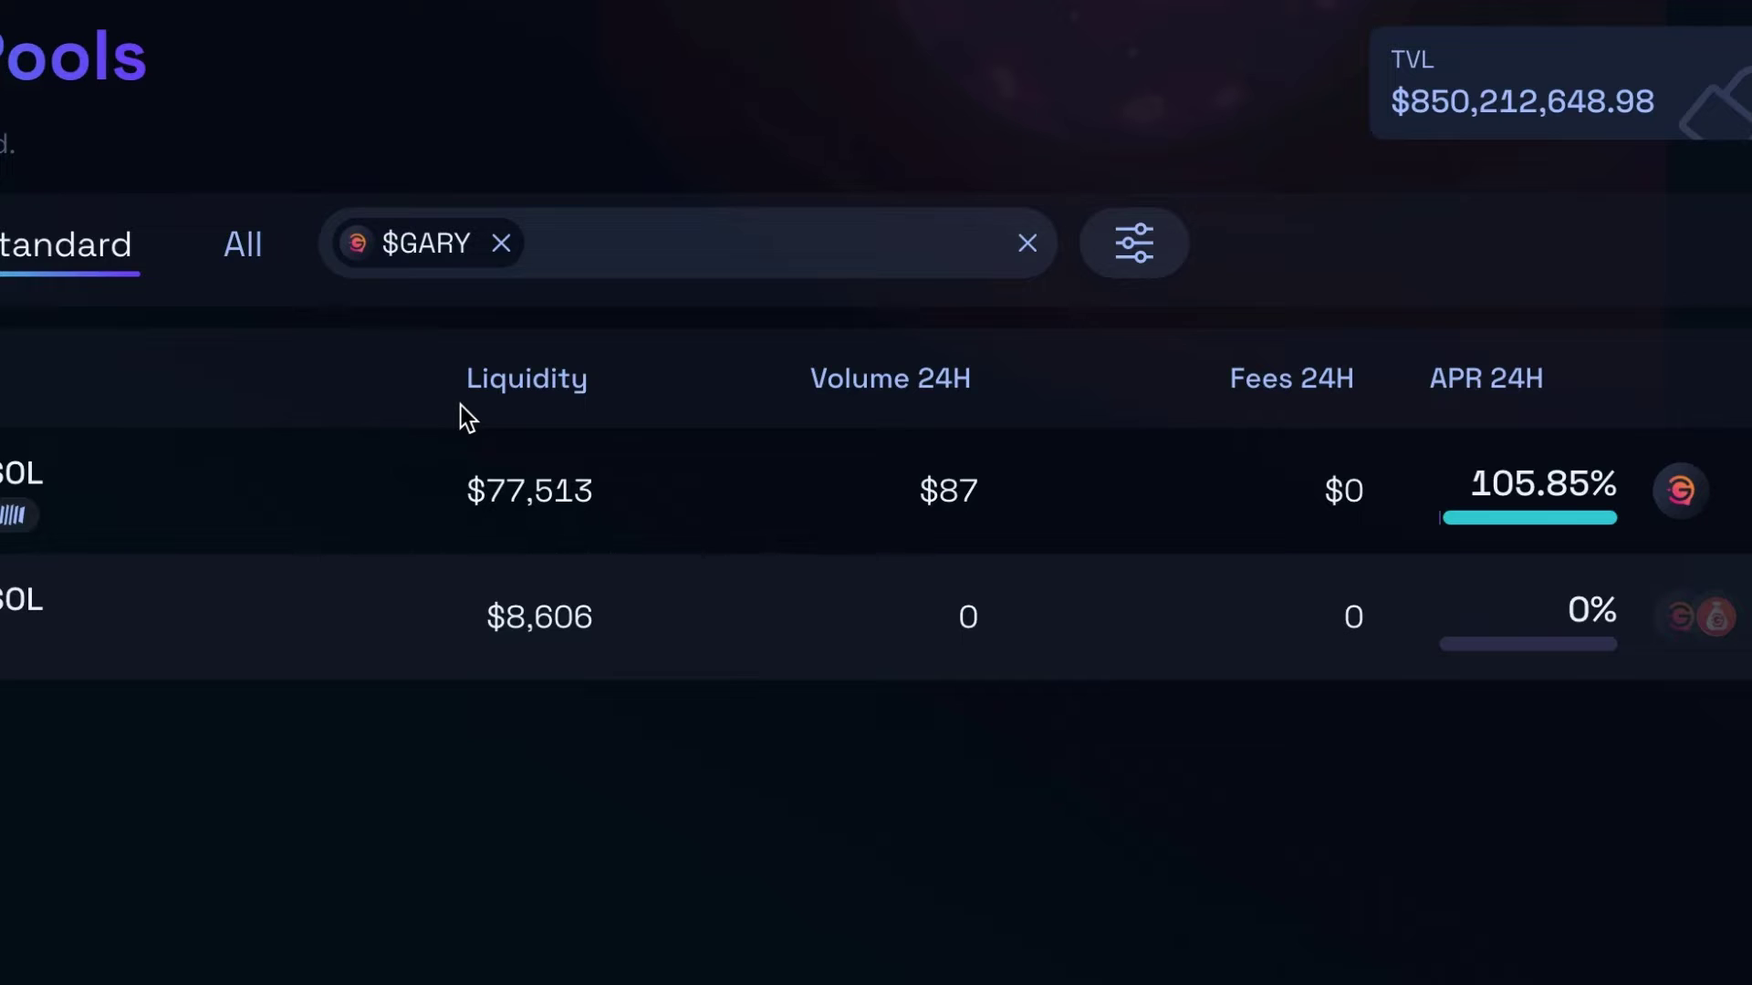
mouse_move(1683, 498)
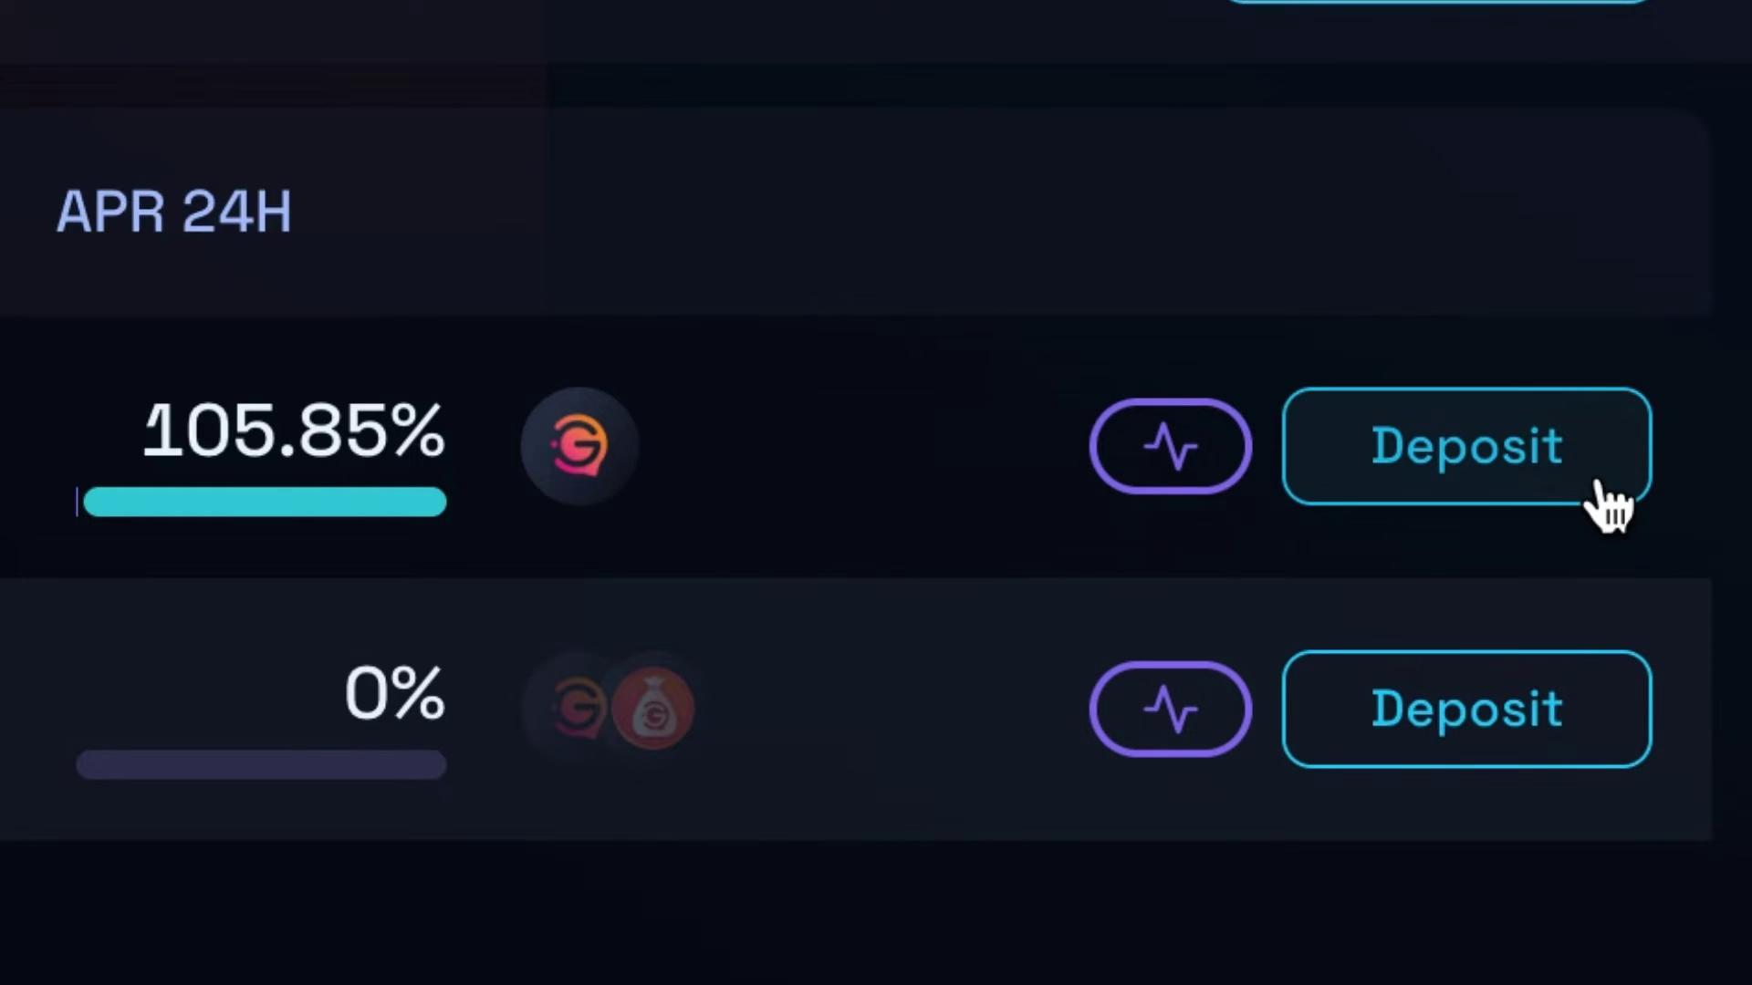
Step: Enter 0.3 SOL in the main $GARY-SOL pool's deposit, auto-filling 565.37371355 $GARY
left_click(1519, 488)
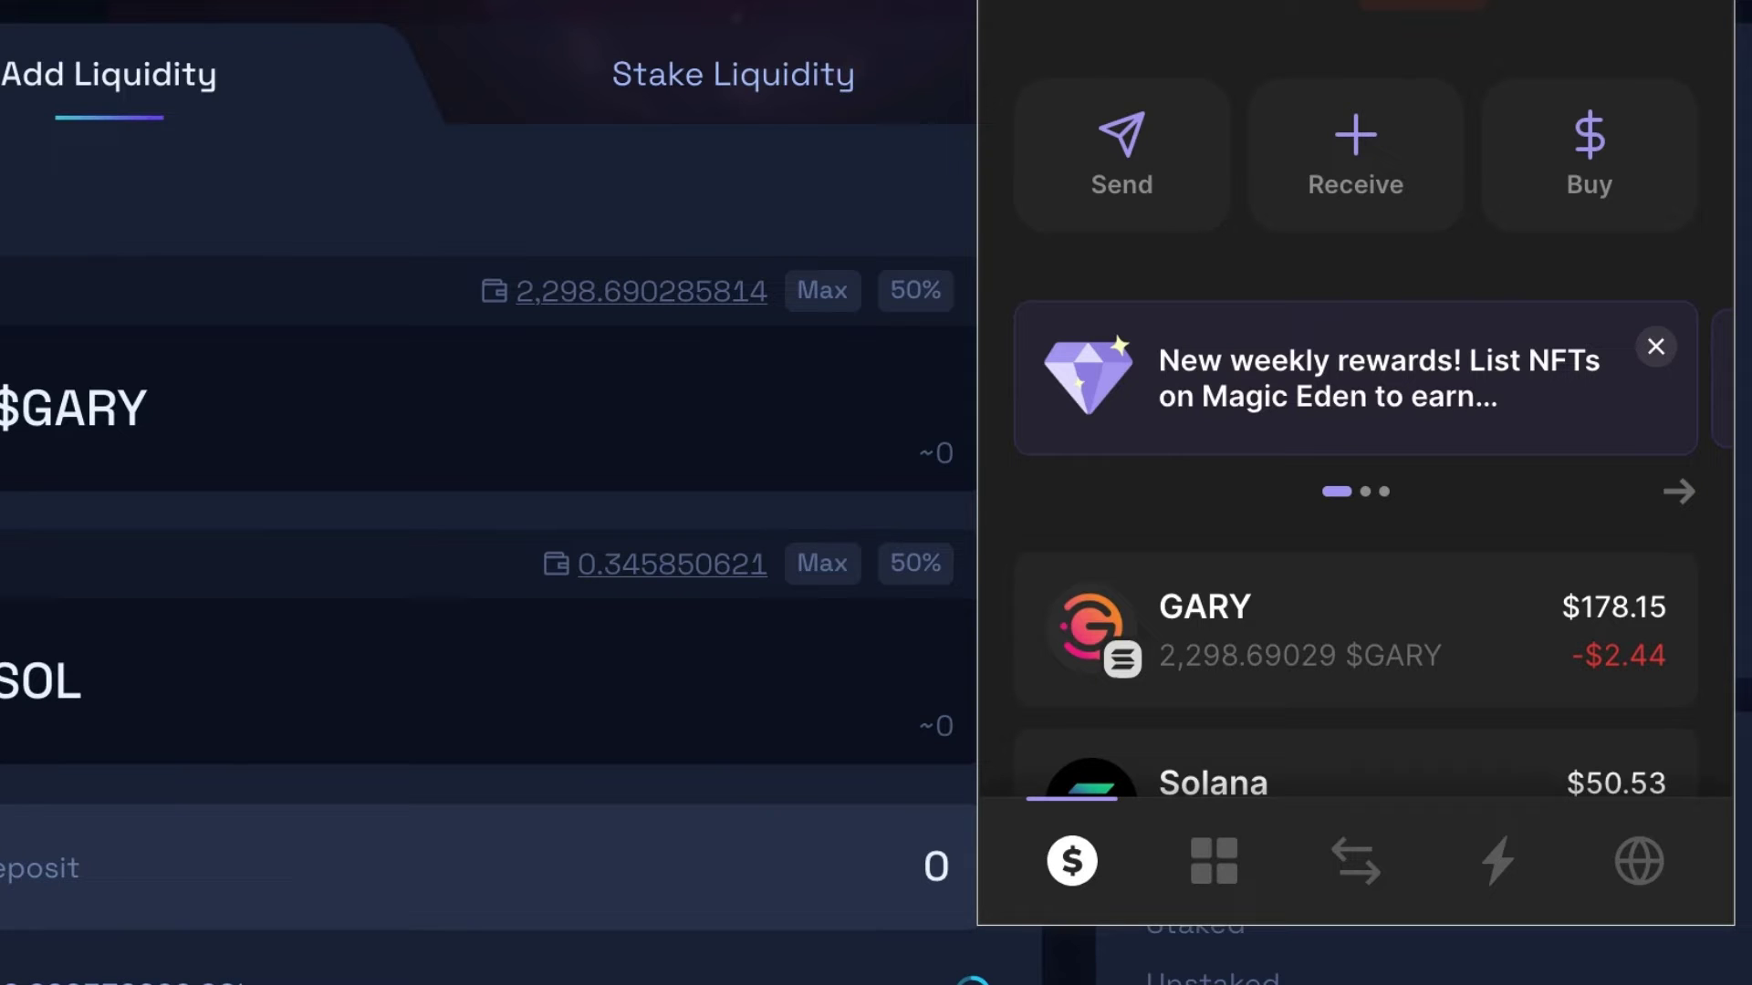
scroll(1365, 350, "down", 3)
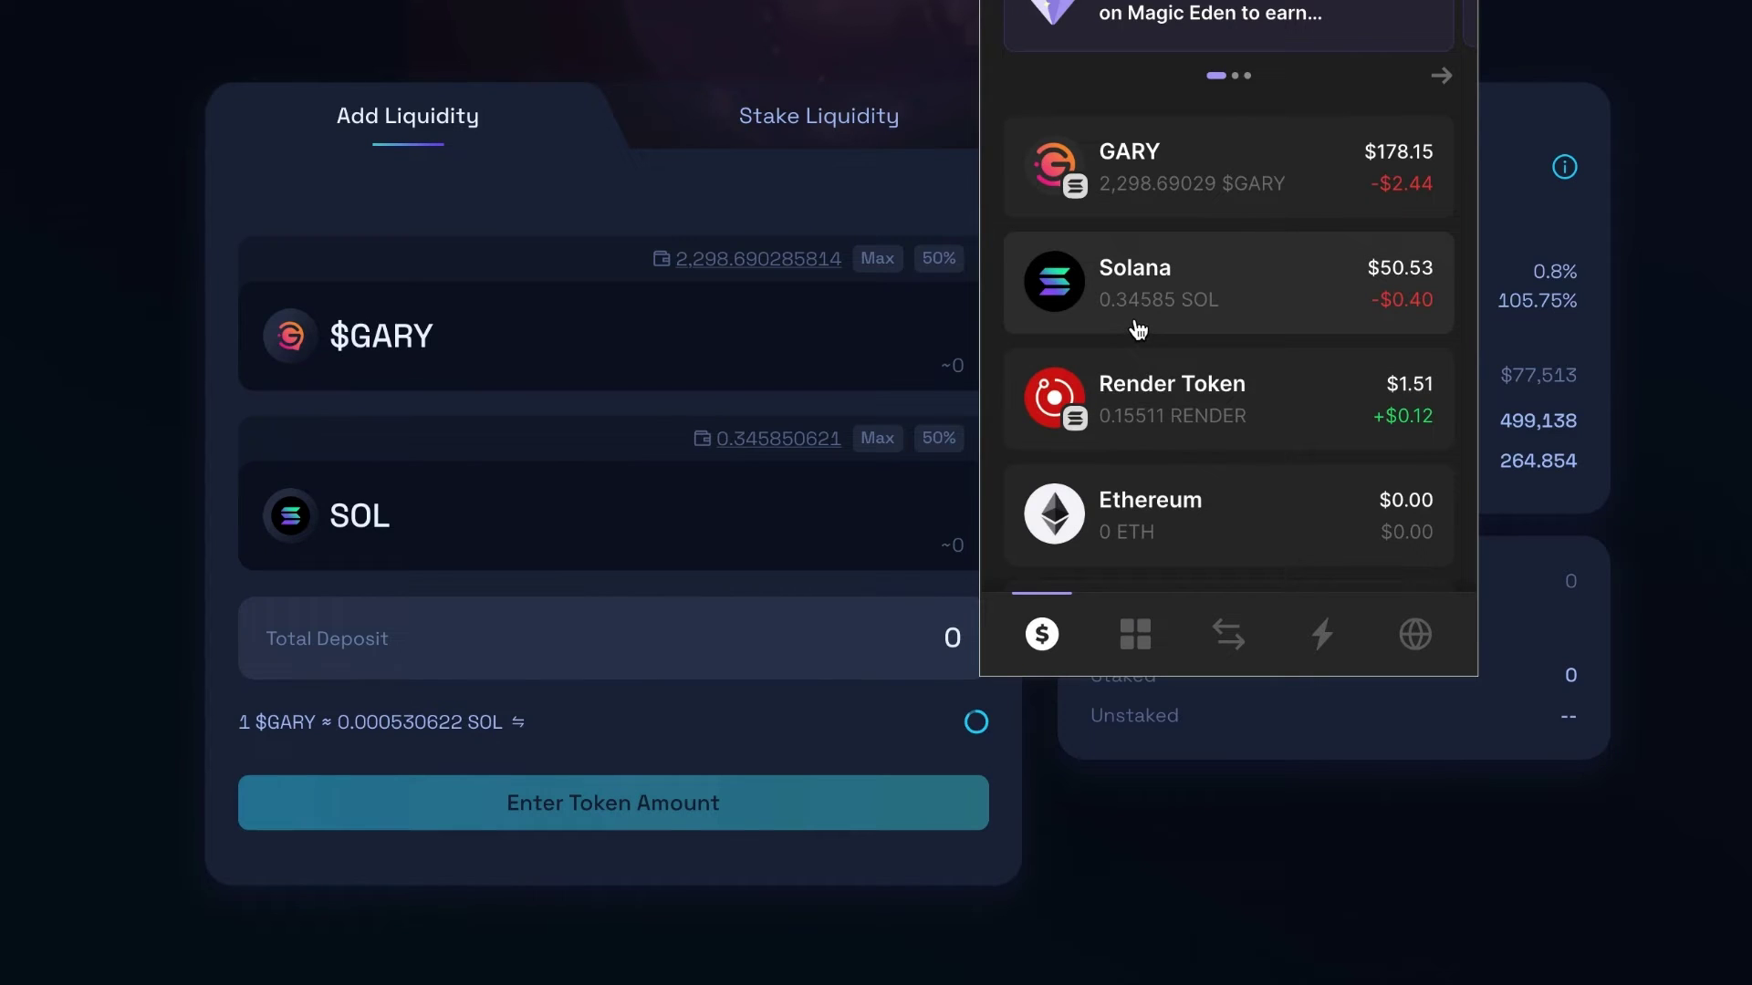
left_click(39, 438)
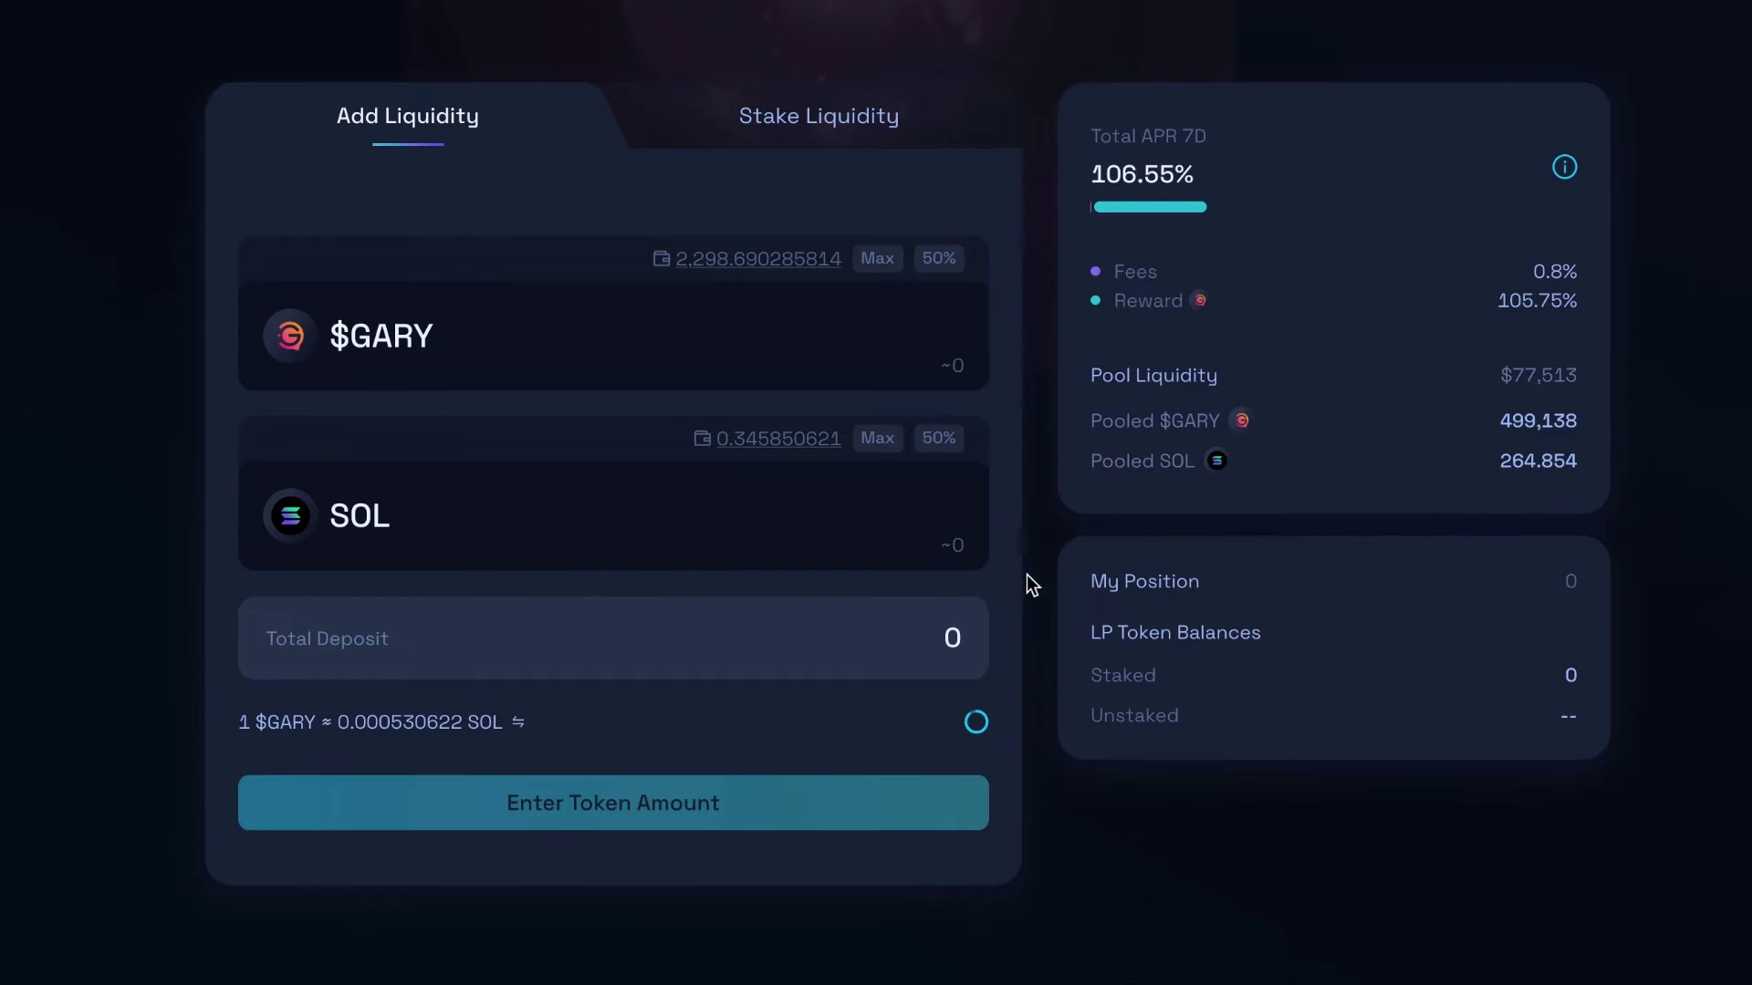
left_click(922, 517)
type("0.3")
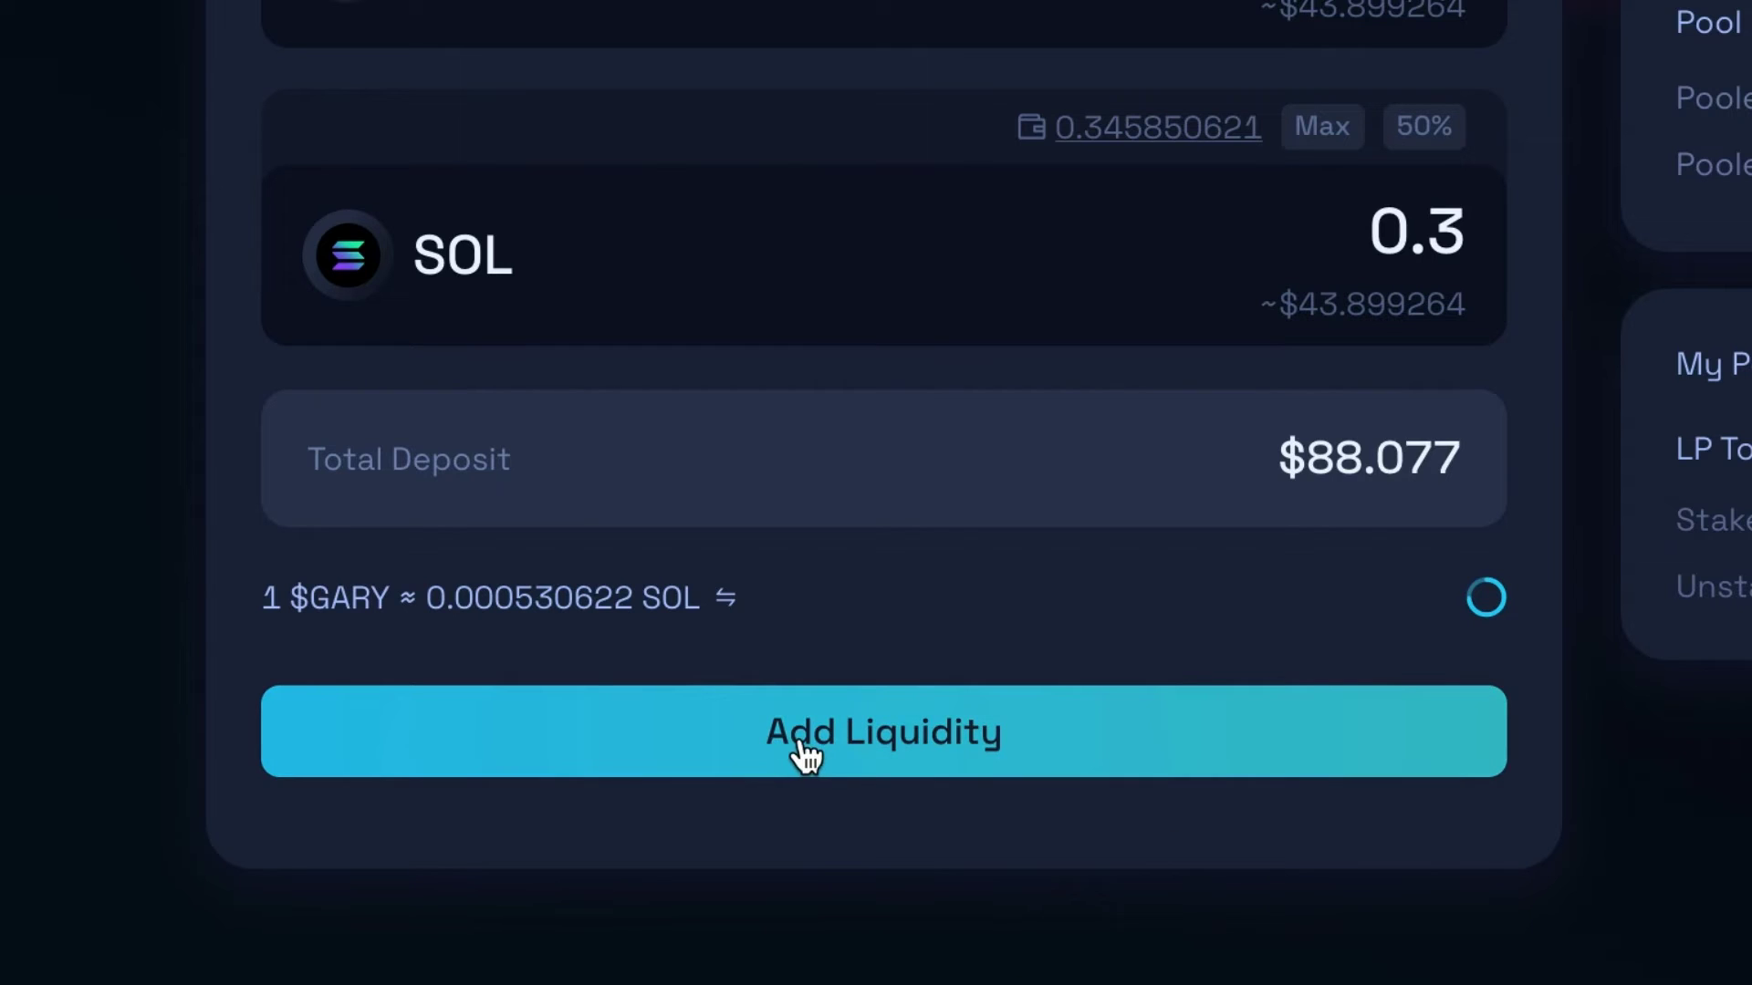
Step: Submit the 0.3 SOL / 565.37371 $GARY deposit and inspect the transaction's advanced details
left_click(803, 756)
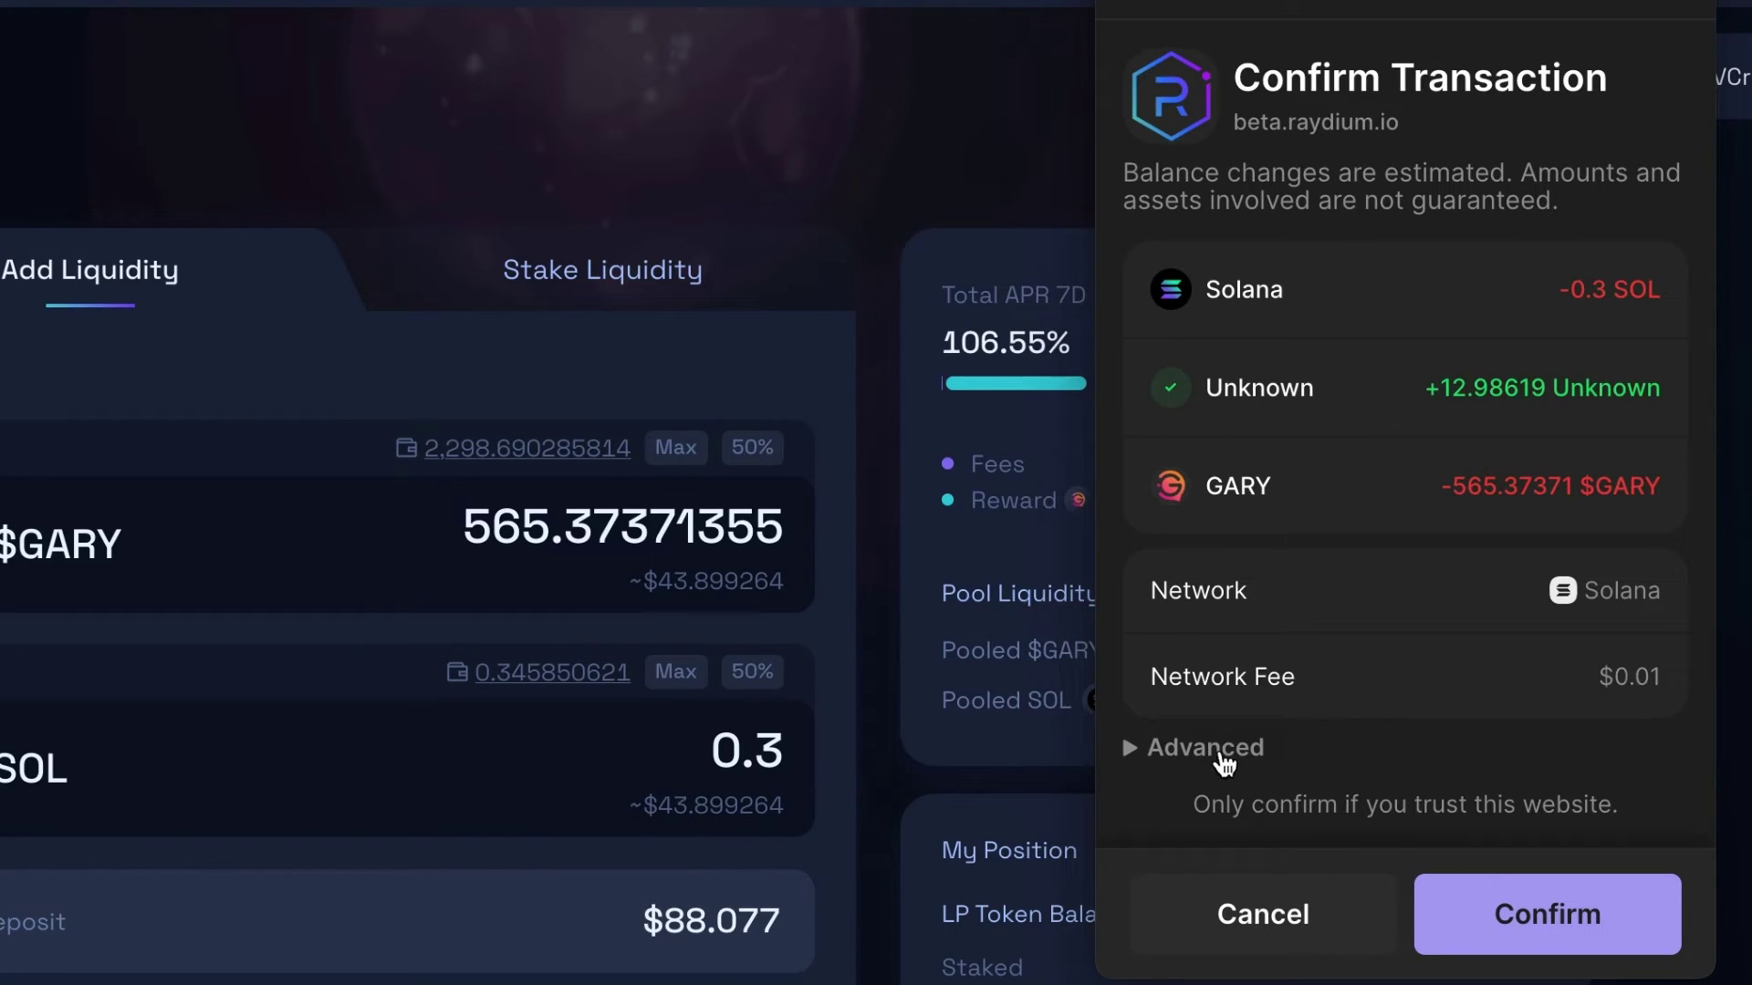
left_click(1128, 747)
scroll(1378, 598, "down", 5)
scroll(1477, 502, "up", 6)
left_click(1248, 743)
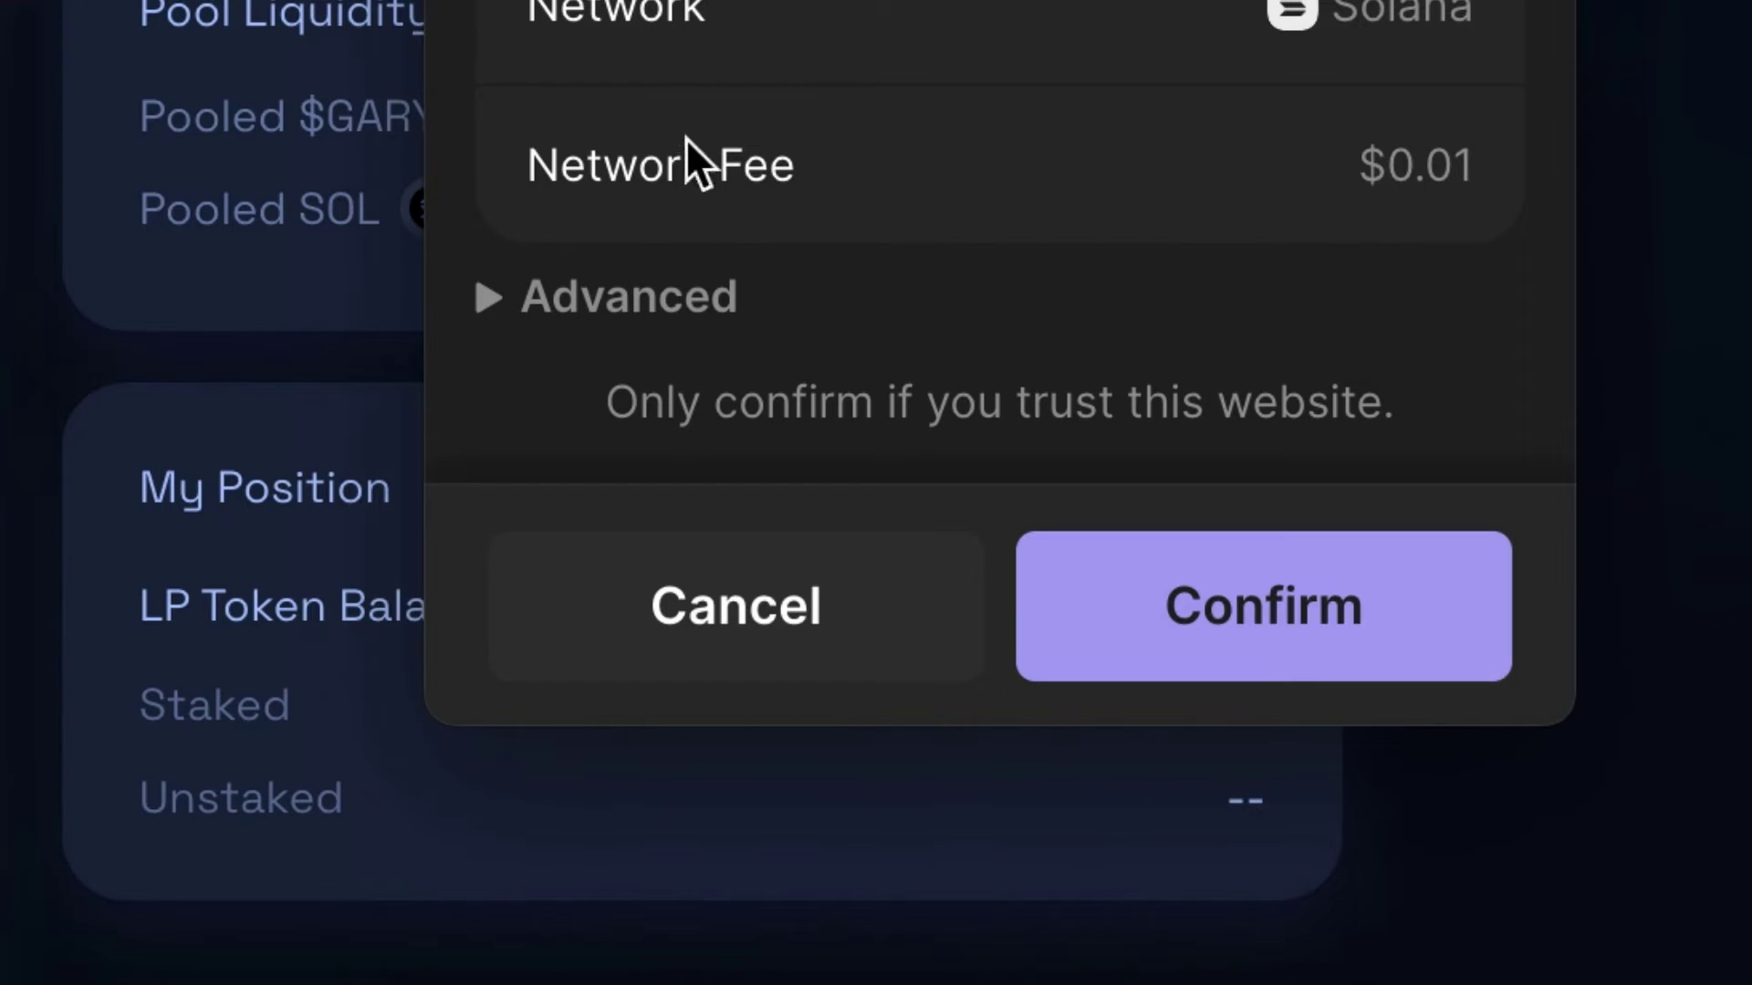
Step: Approve the deposit, postpone staking, and check the 12.98619 LP tokens in the wallet
left_click(1303, 649)
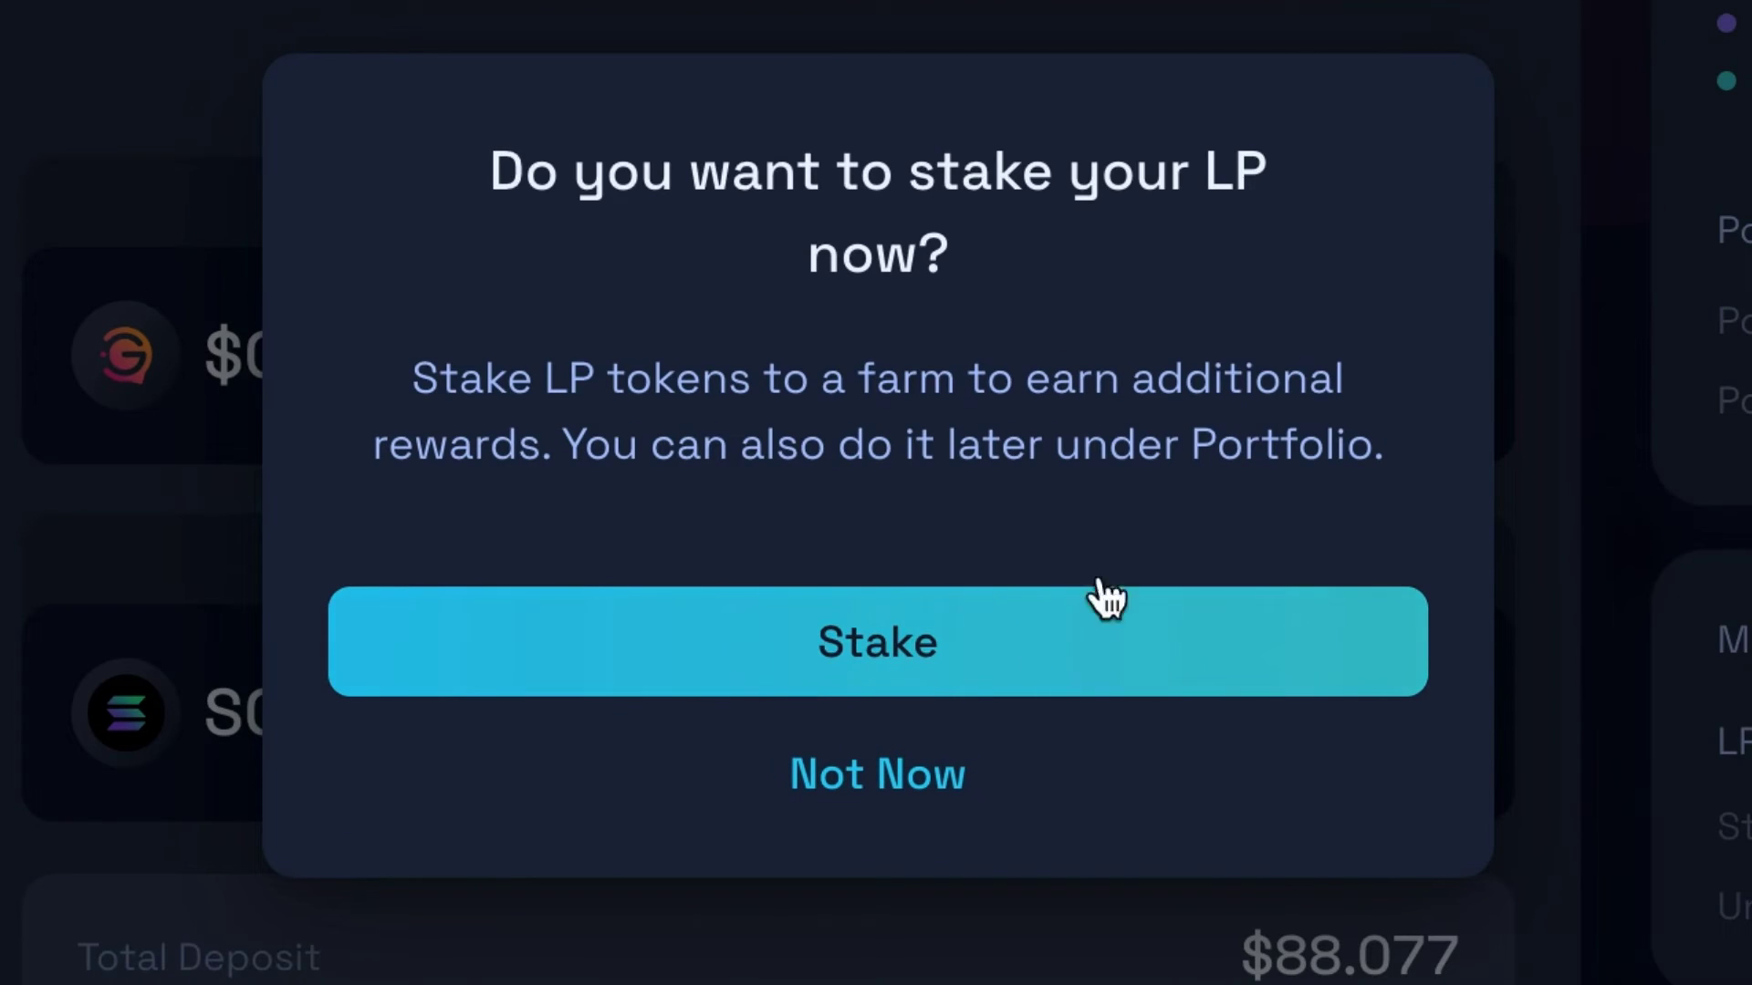
left_click(871, 803)
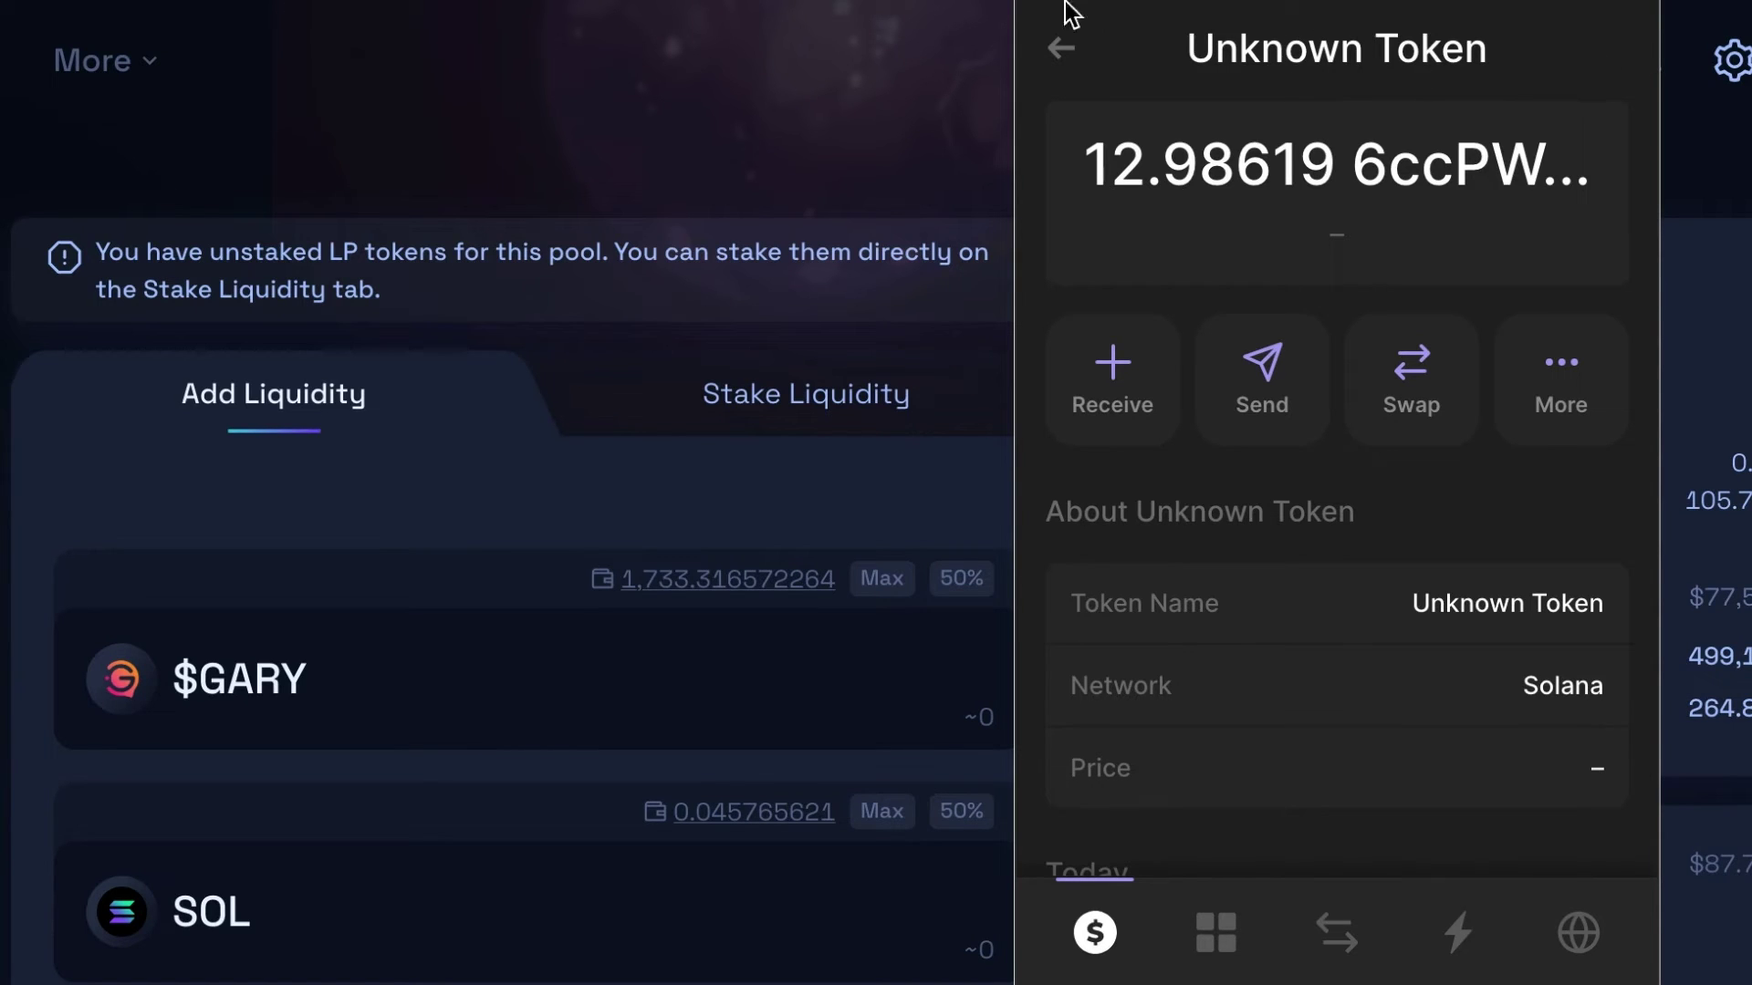
left_click(1065, 53)
Step: Stake 100% of the 12.986191691 $GARY/SOL LP tokens, sending it for wallet approval
left_click(521, 117)
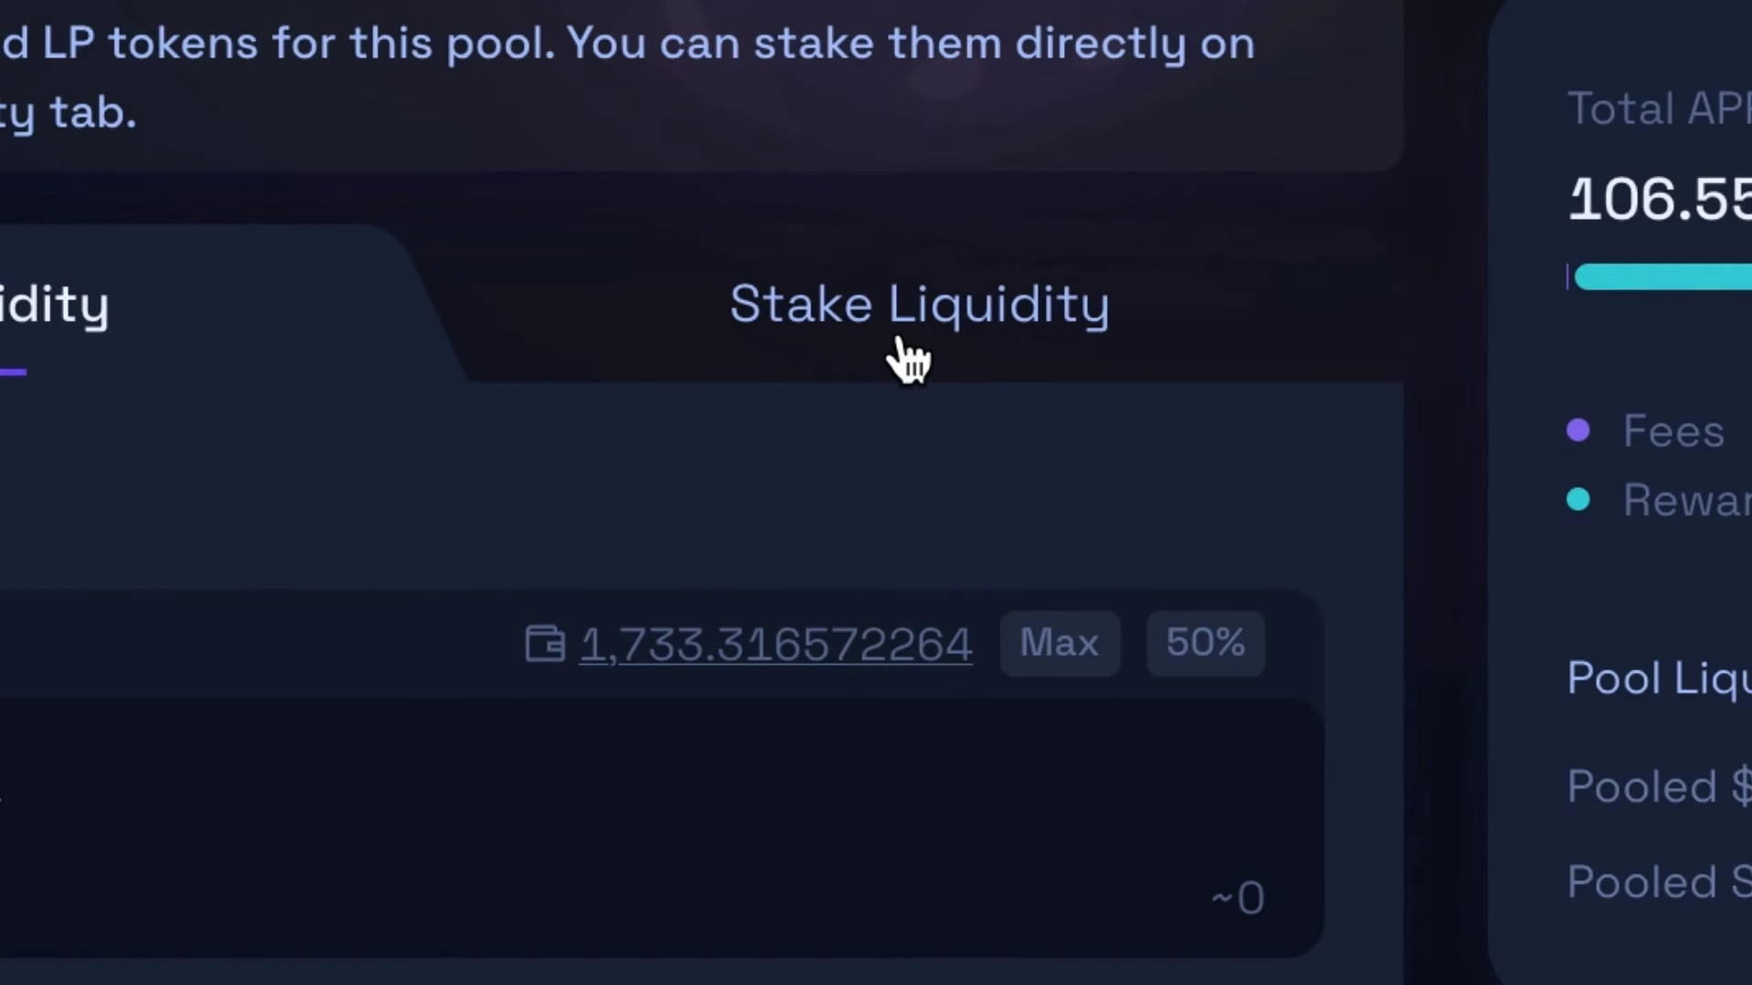
left_click(906, 359)
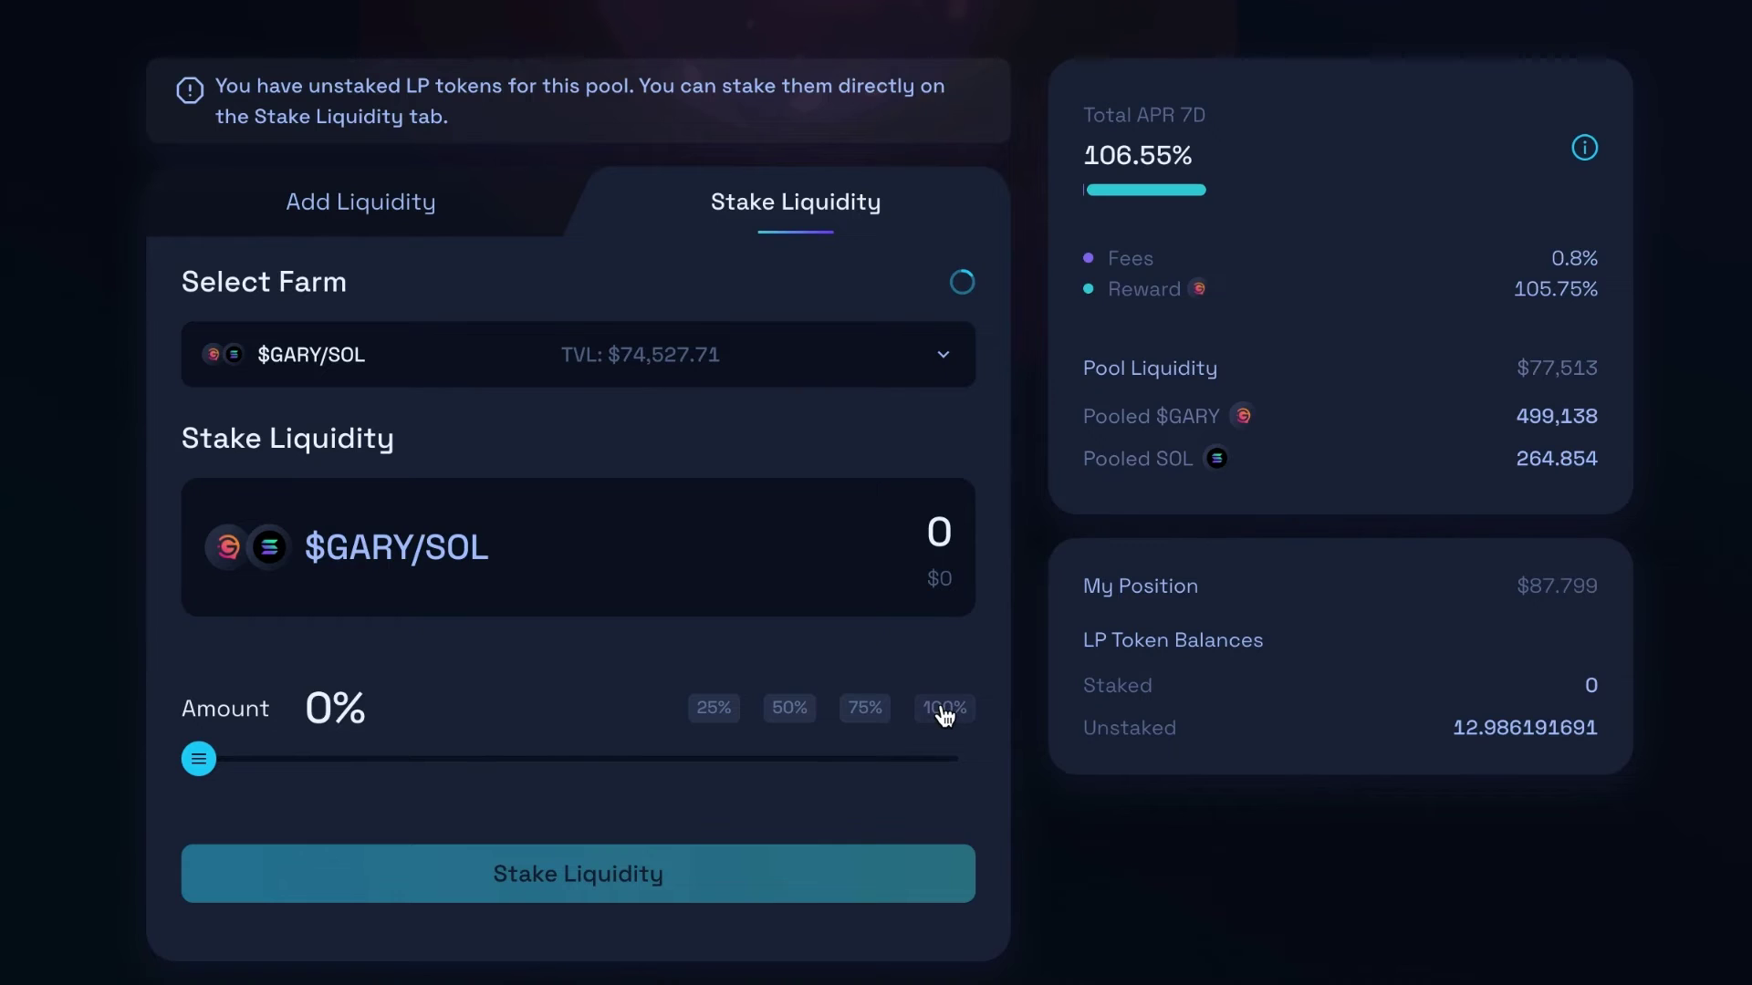
left_click(945, 709)
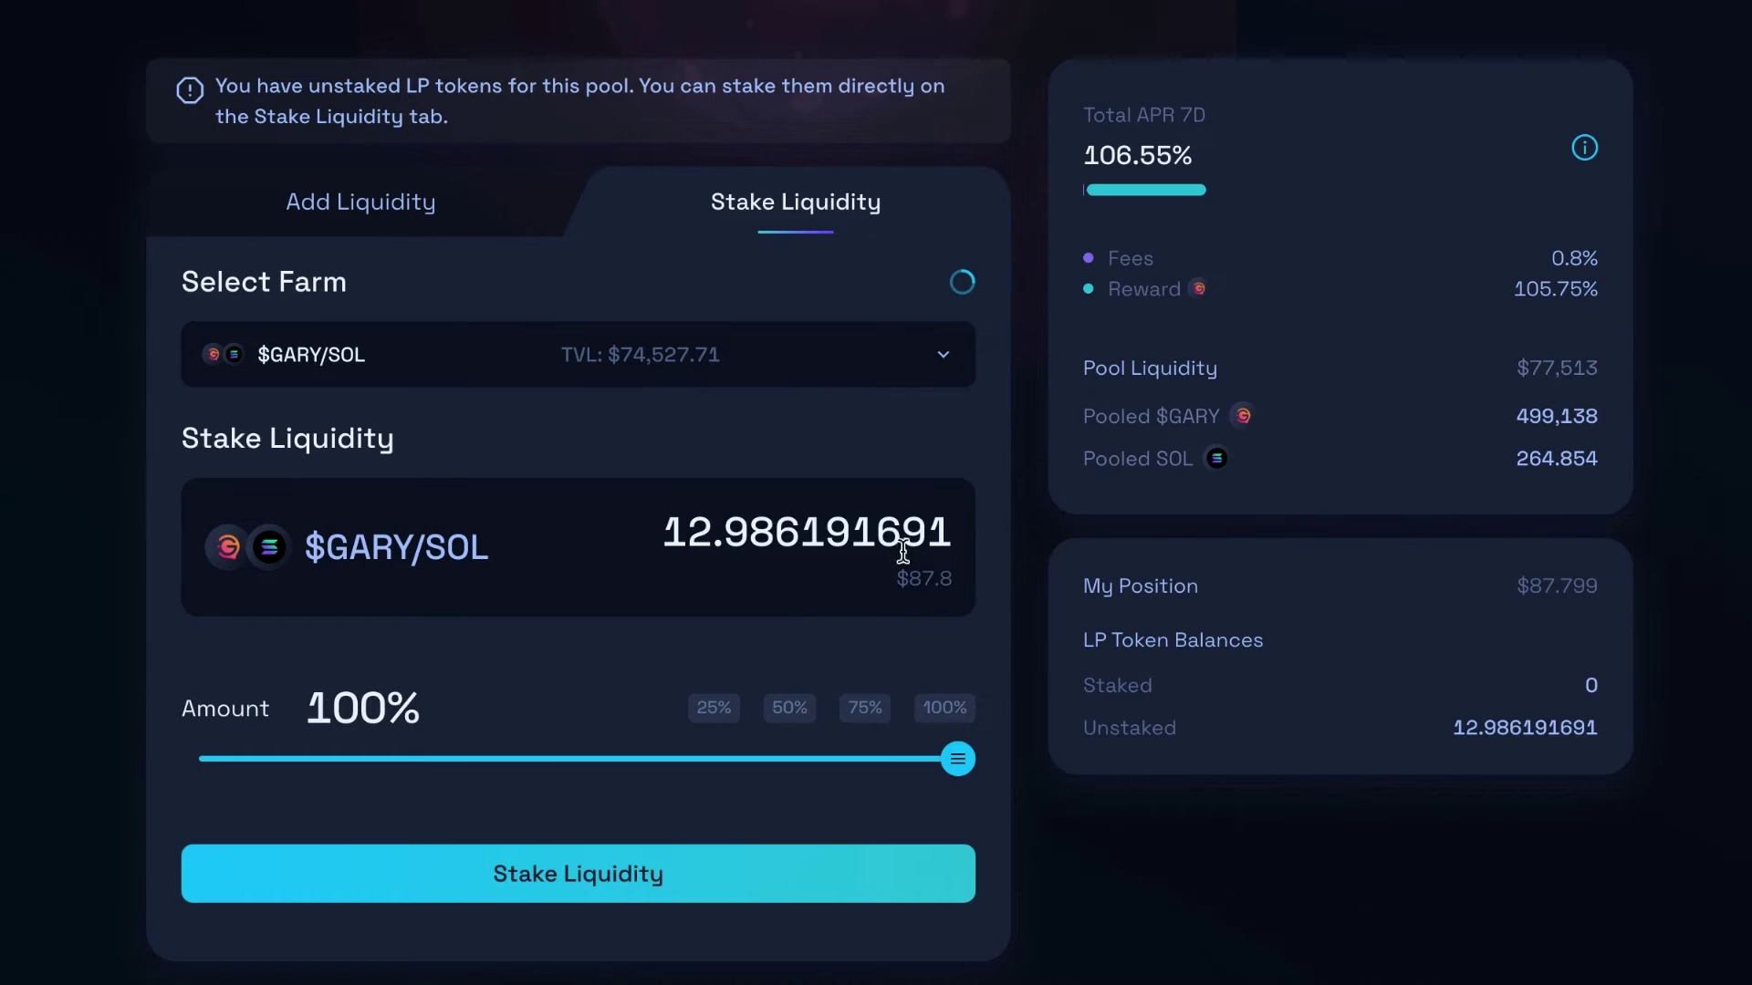
left_click(561, 899)
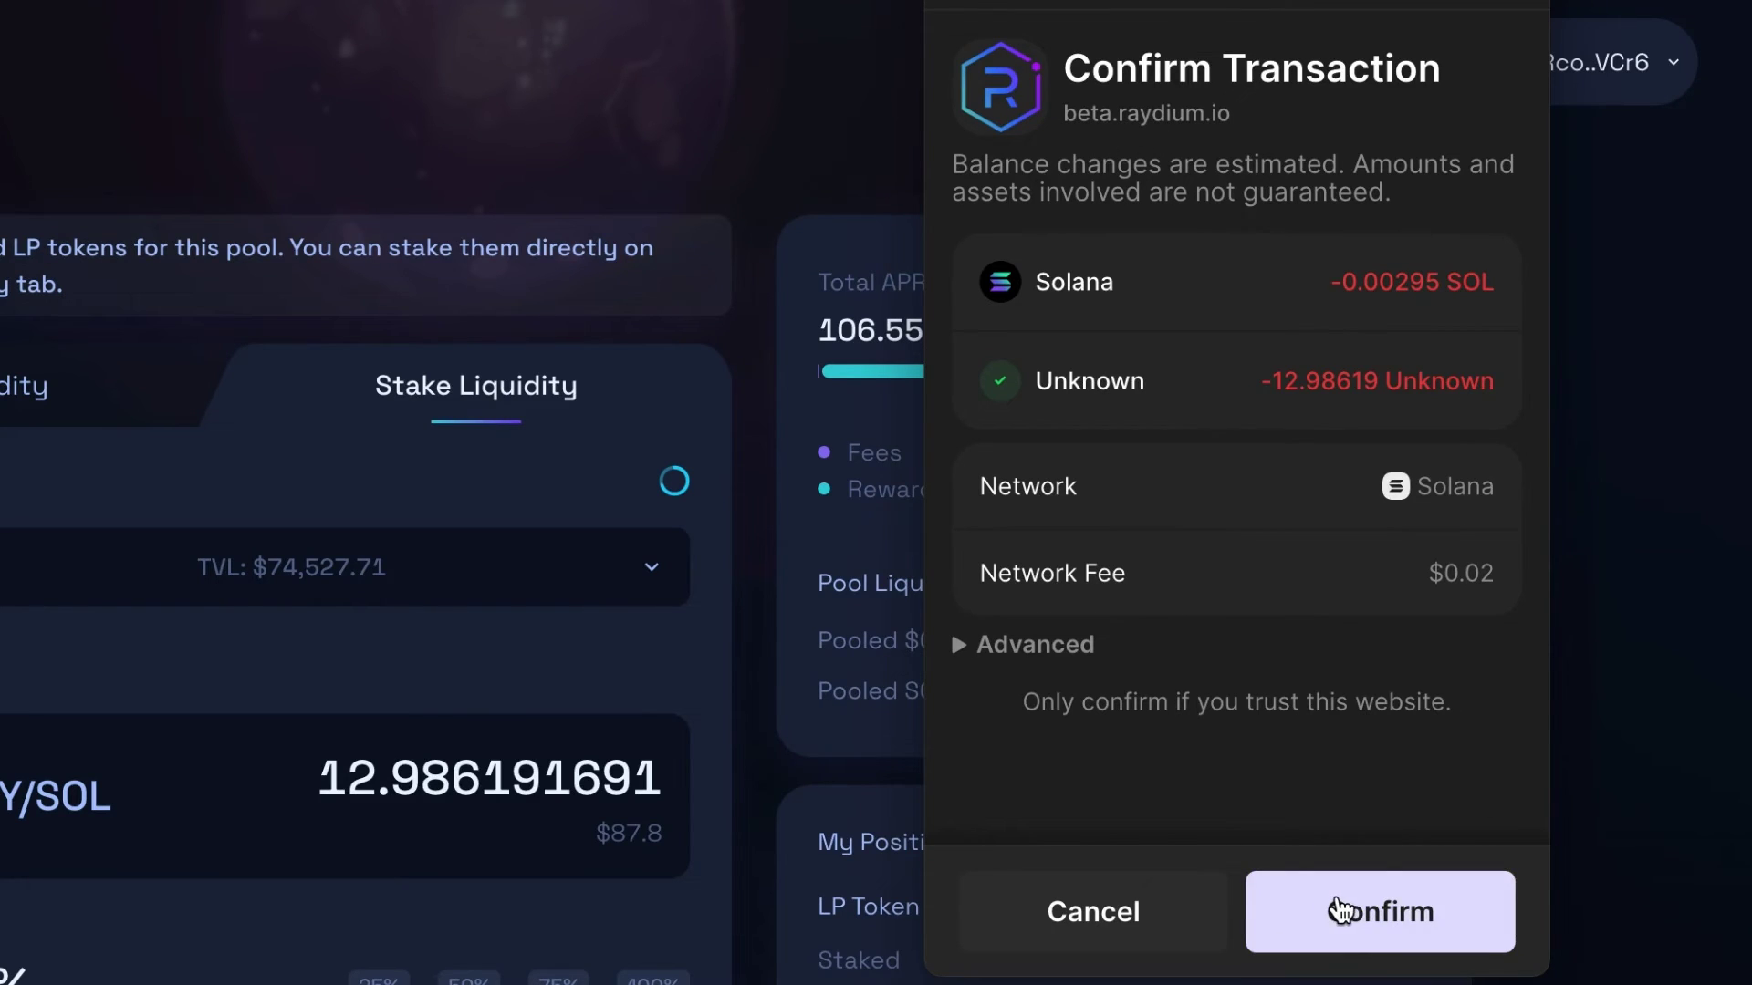
Step: Approve the staking transaction so all 12.986192 LP tokens are staked
left_click(1339, 909)
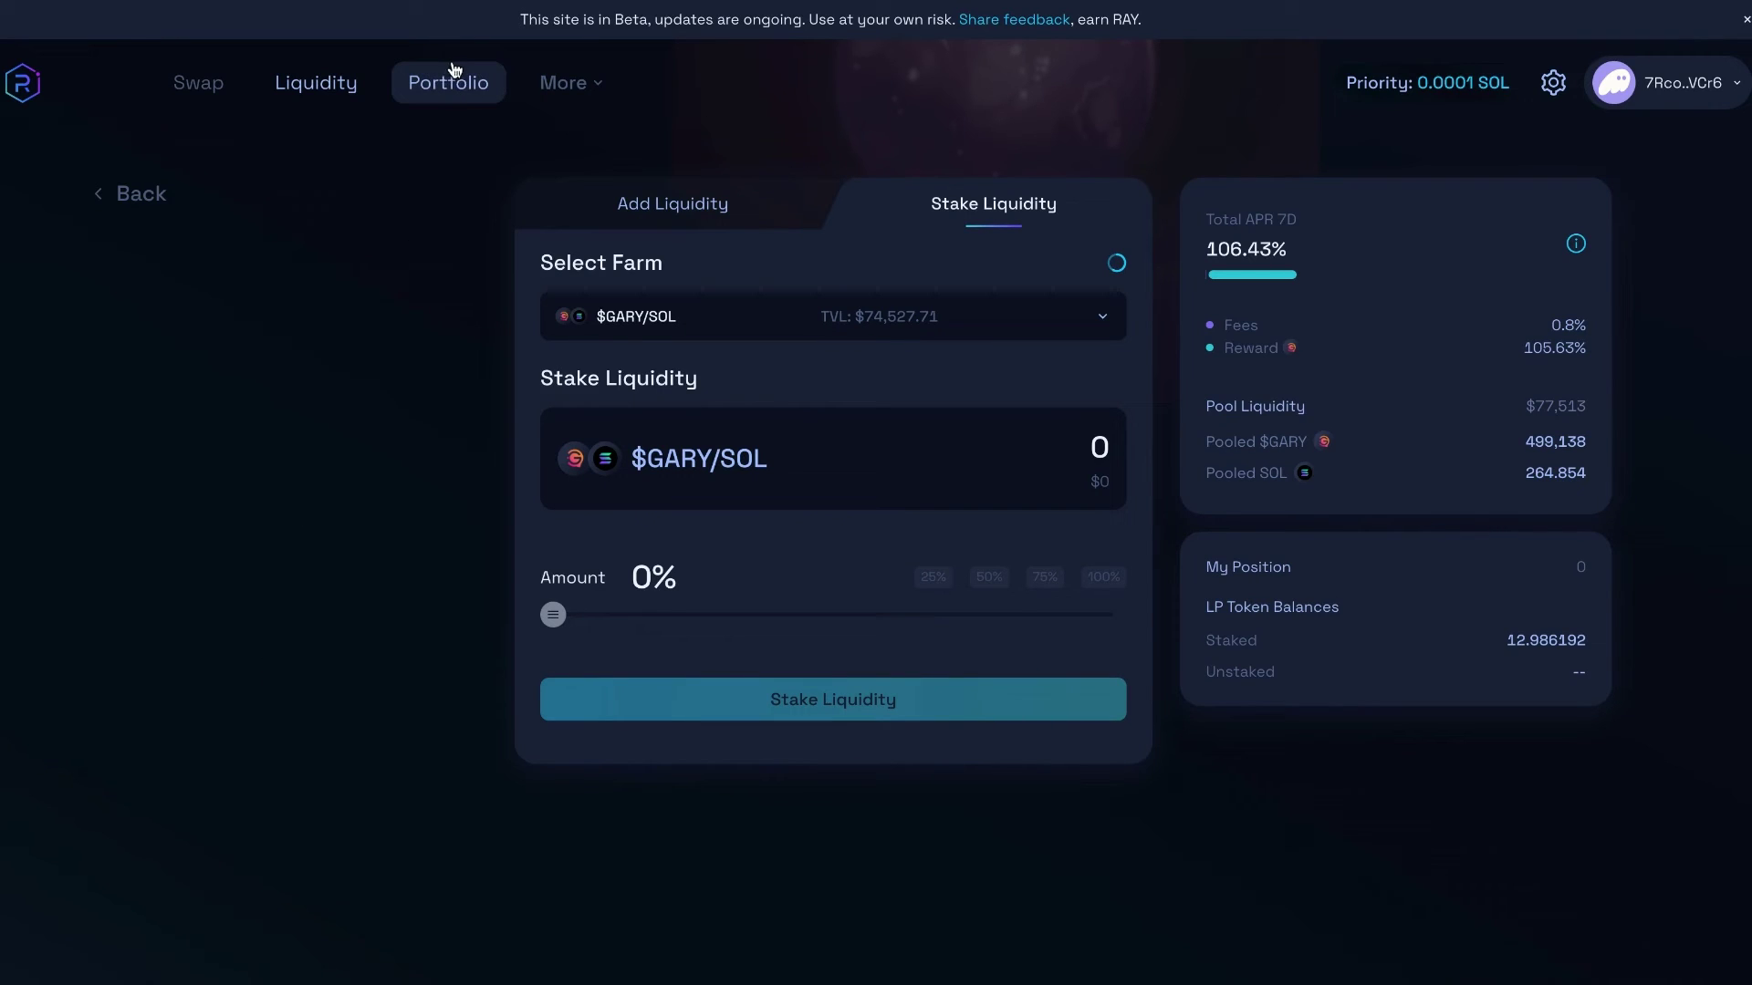
Step: List Standard pool positions in the Portfolio and harvest the $GARY-SOL position's rewards
left_click(449, 82)
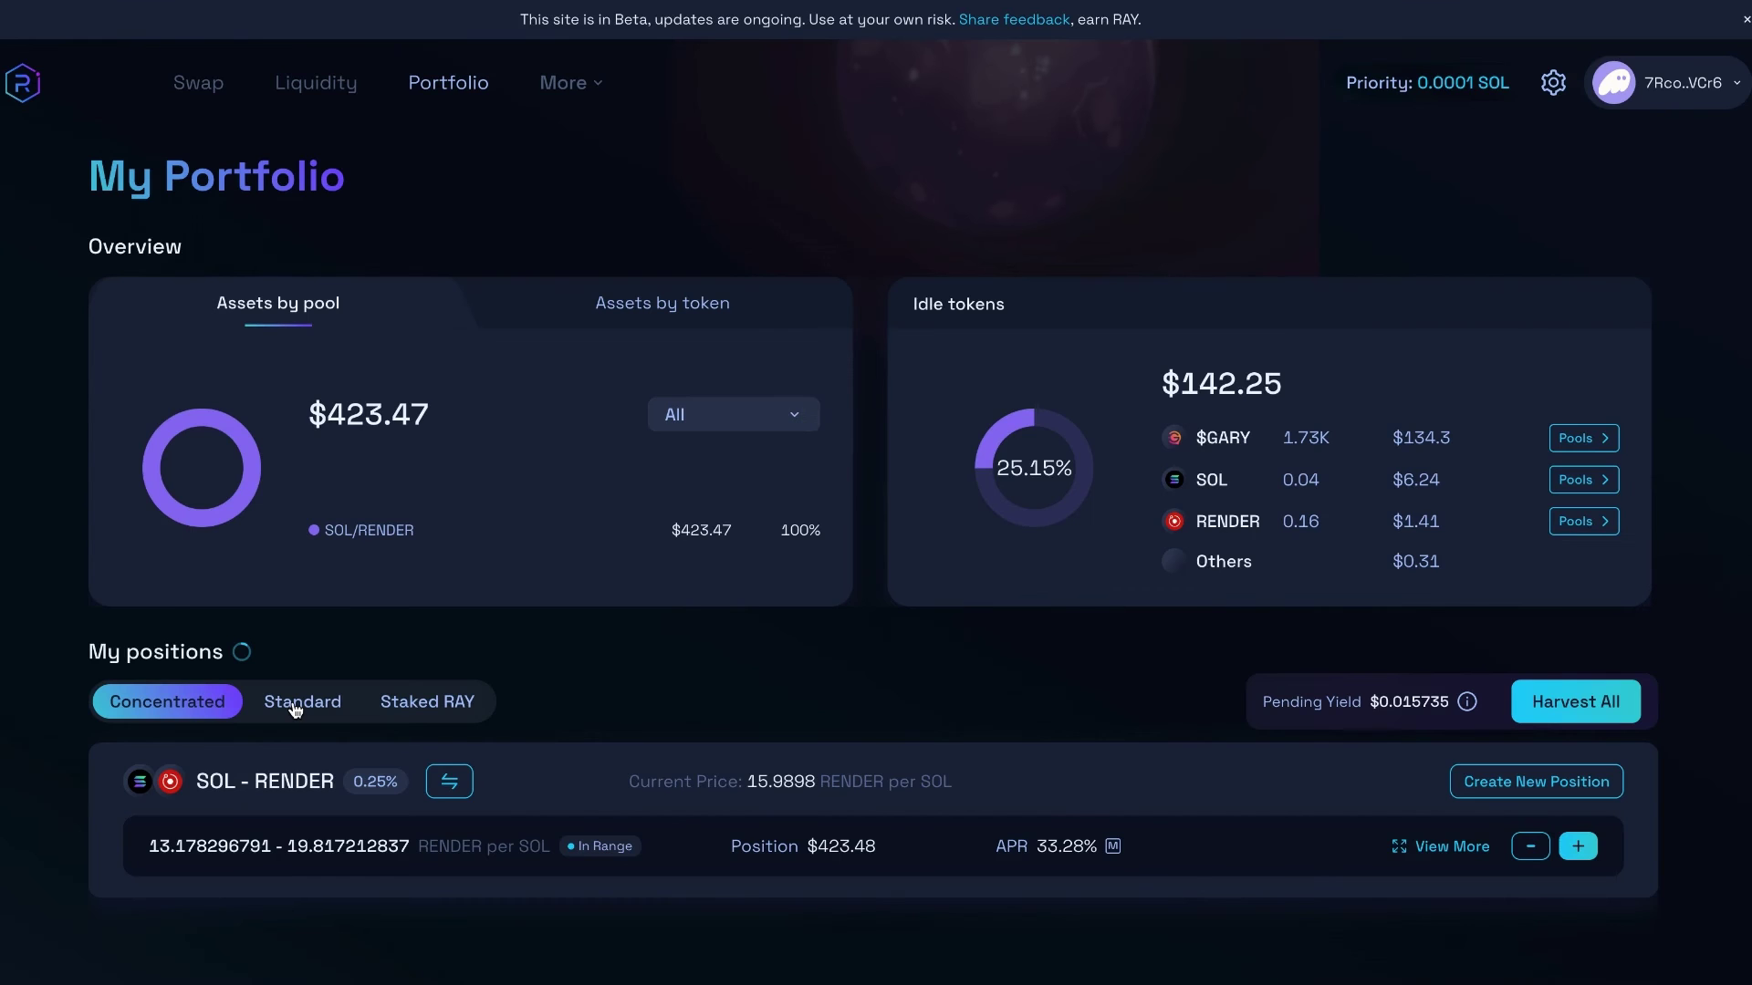
left_click(294, 709)
scroll(642, 730, "down", 1)
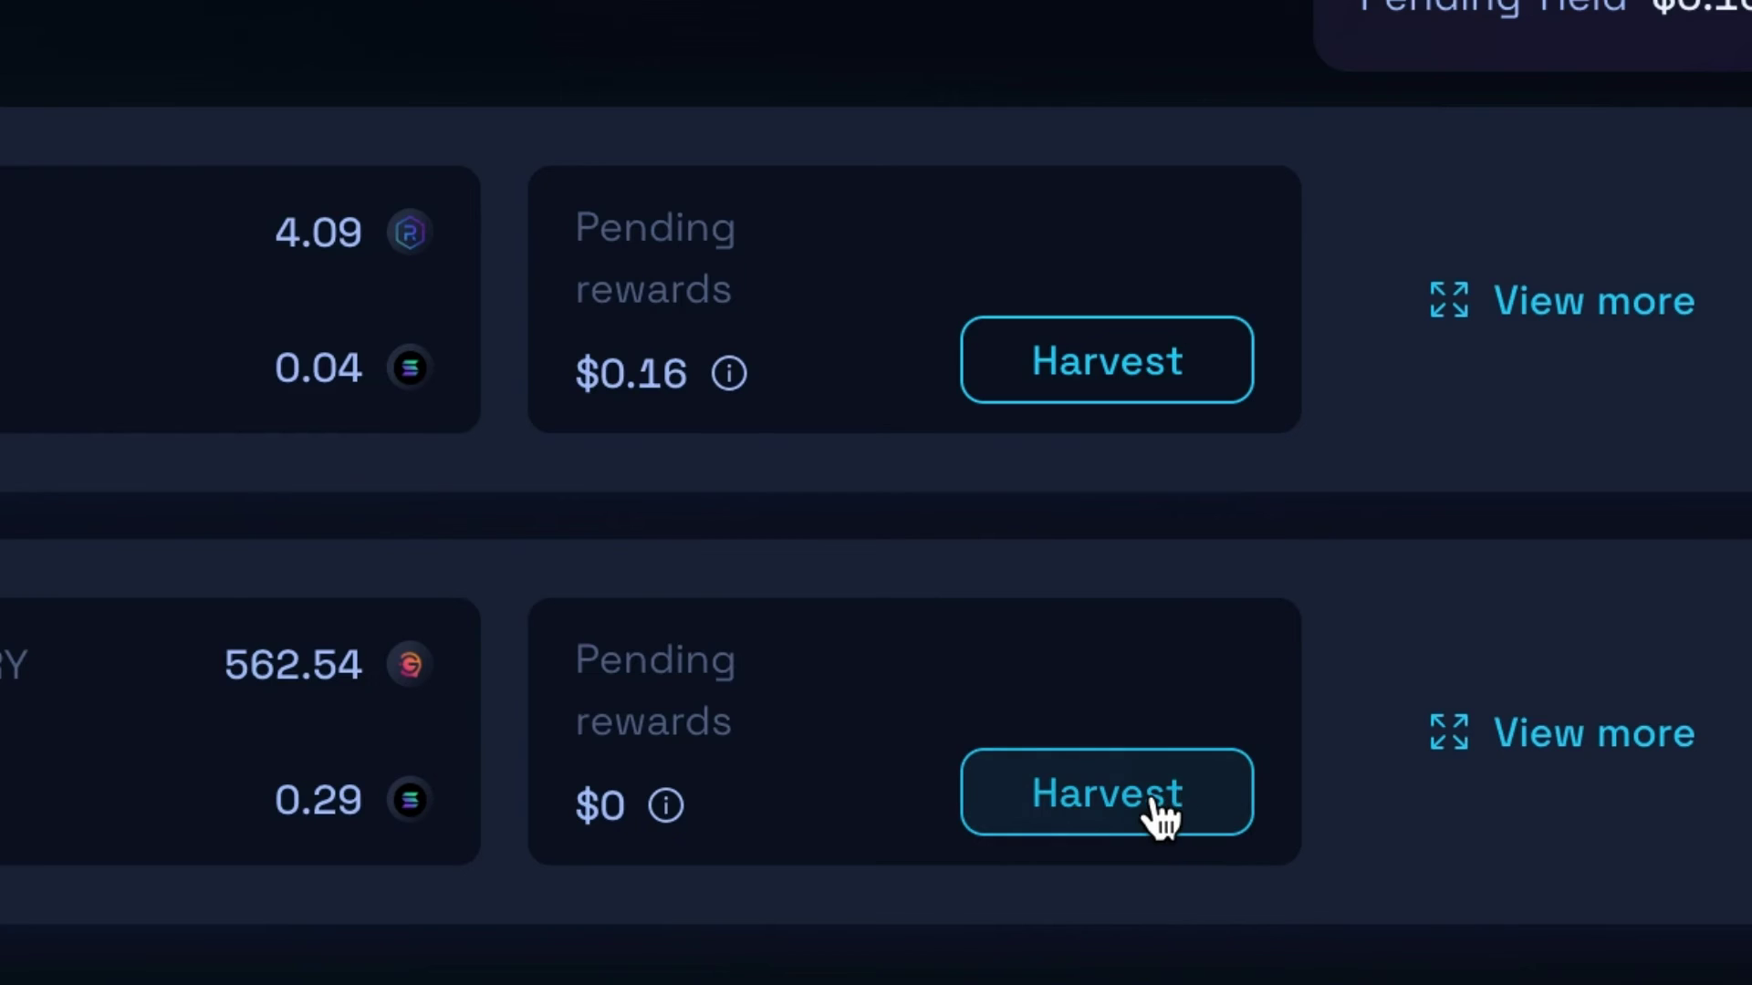
left_click(1154, 803)
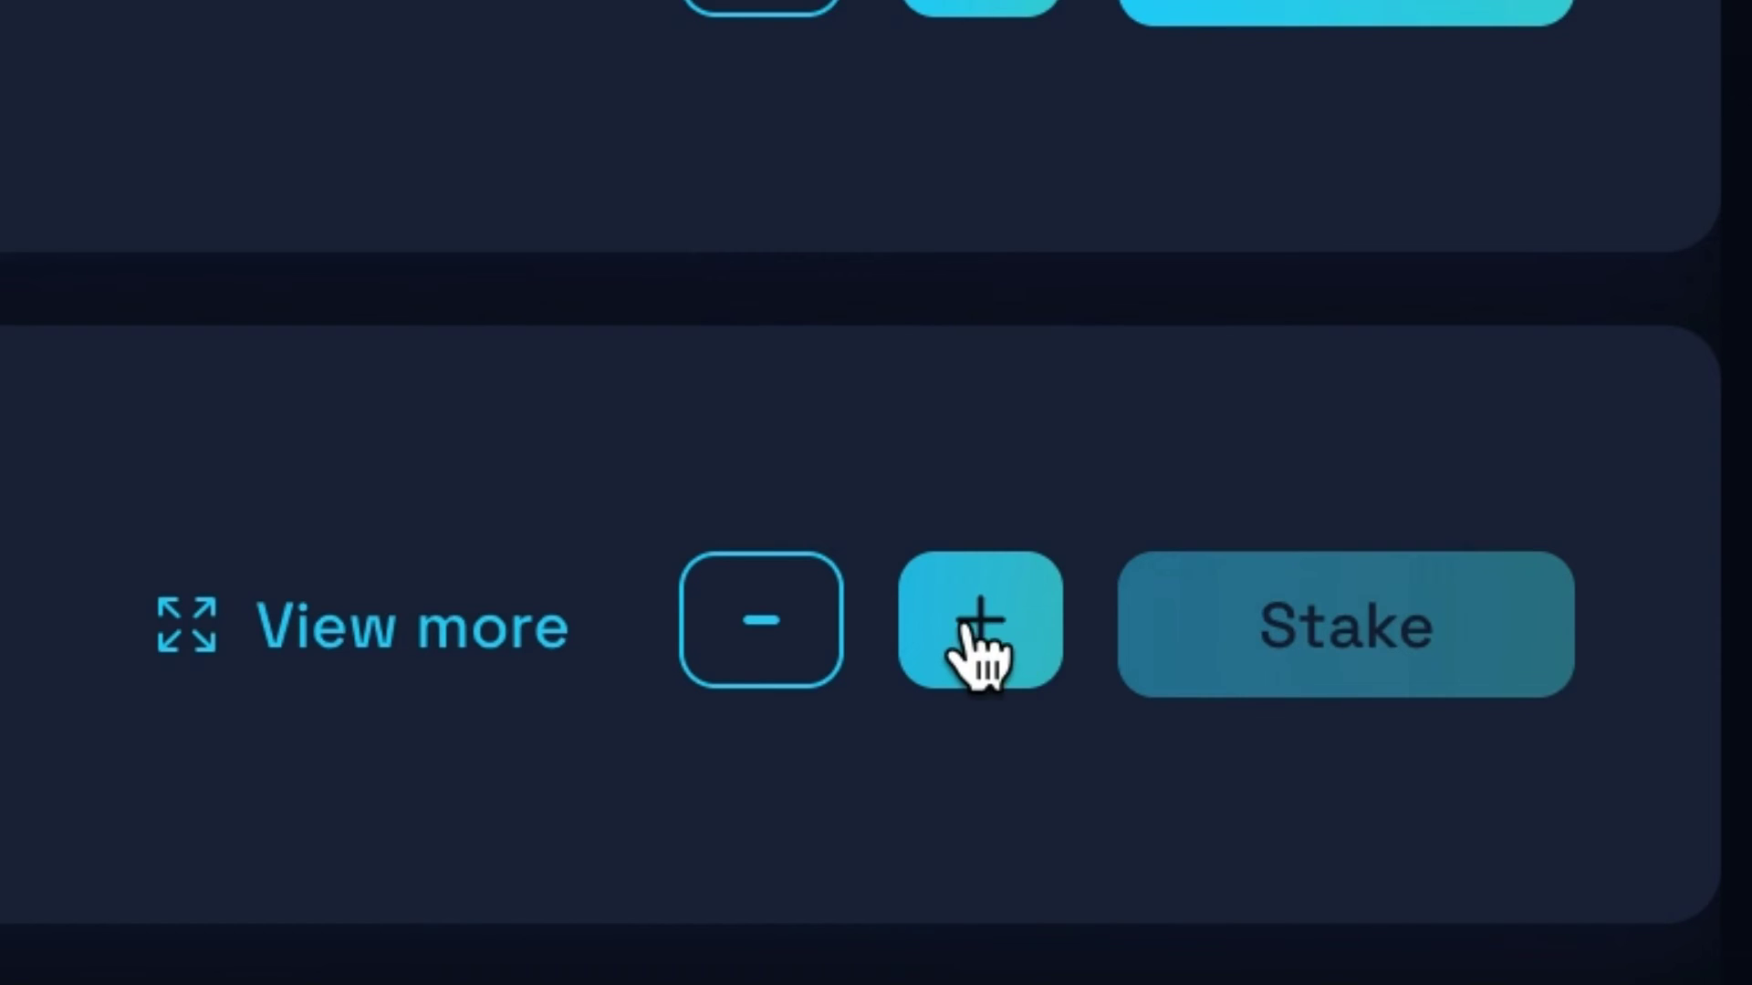
Step: Check the $GARY-SOL add and unstake options, then view Remove Liquidity showing 12.986192 LP staked
left_click(984, 631)
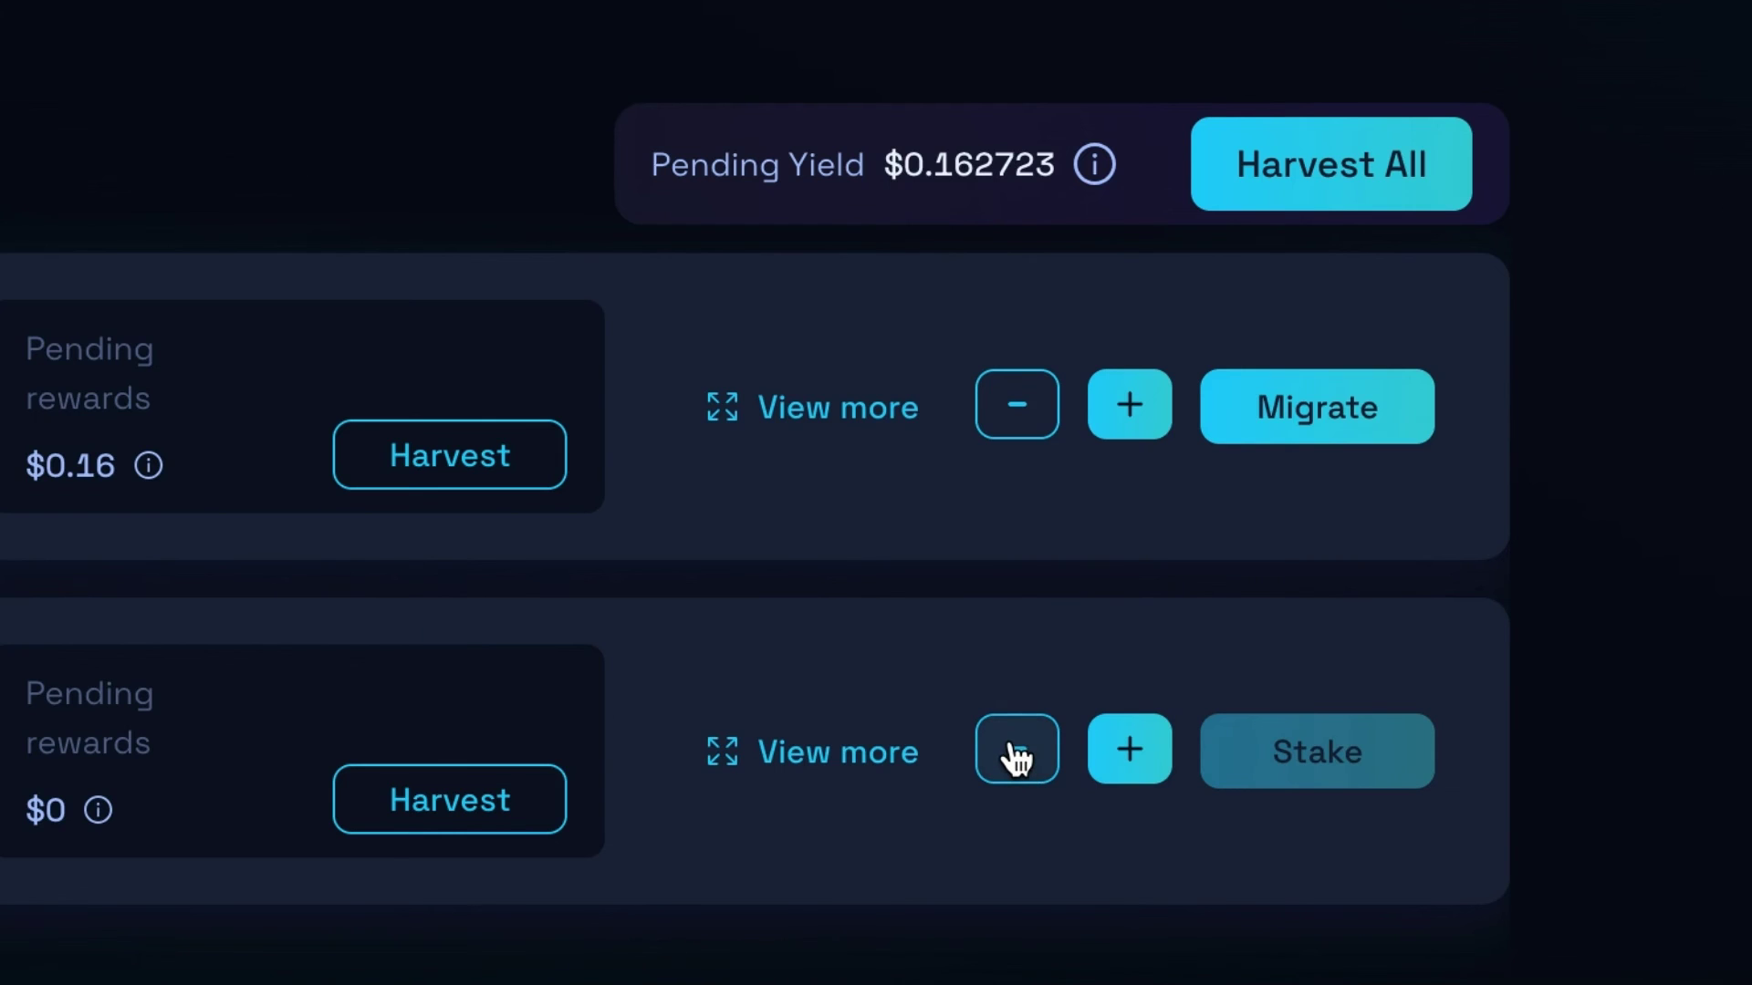
left_click(1015, 757)
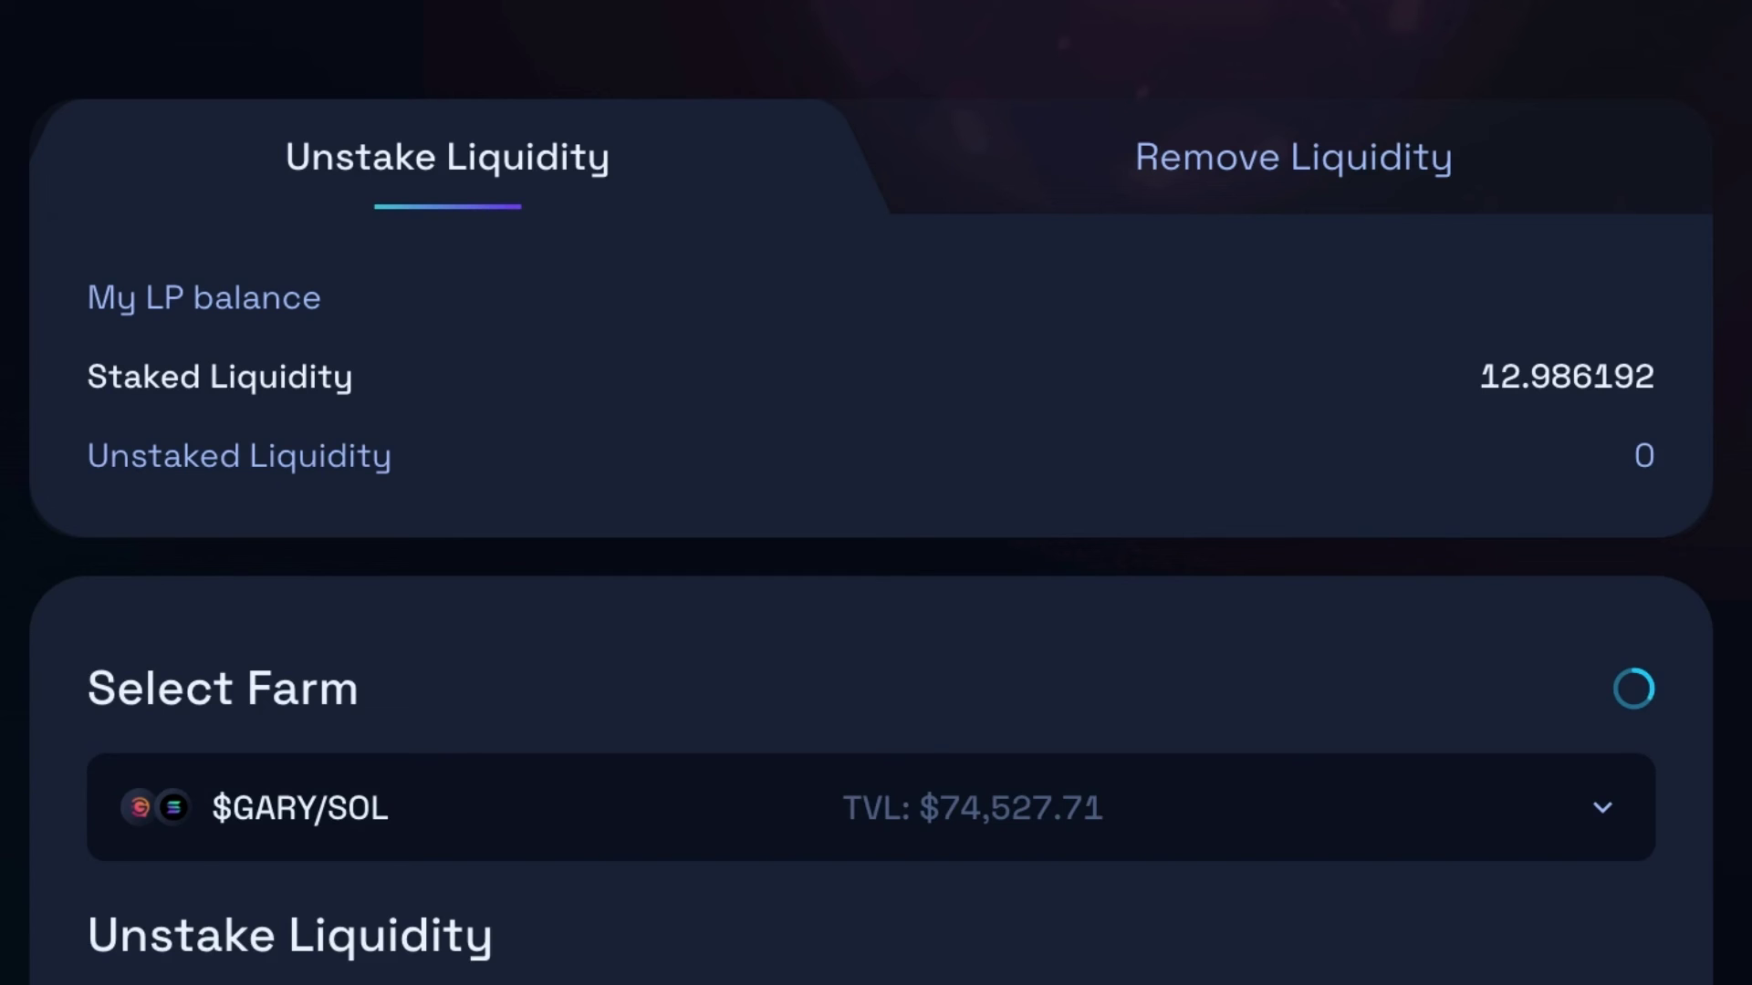
left_click(1293, 187)
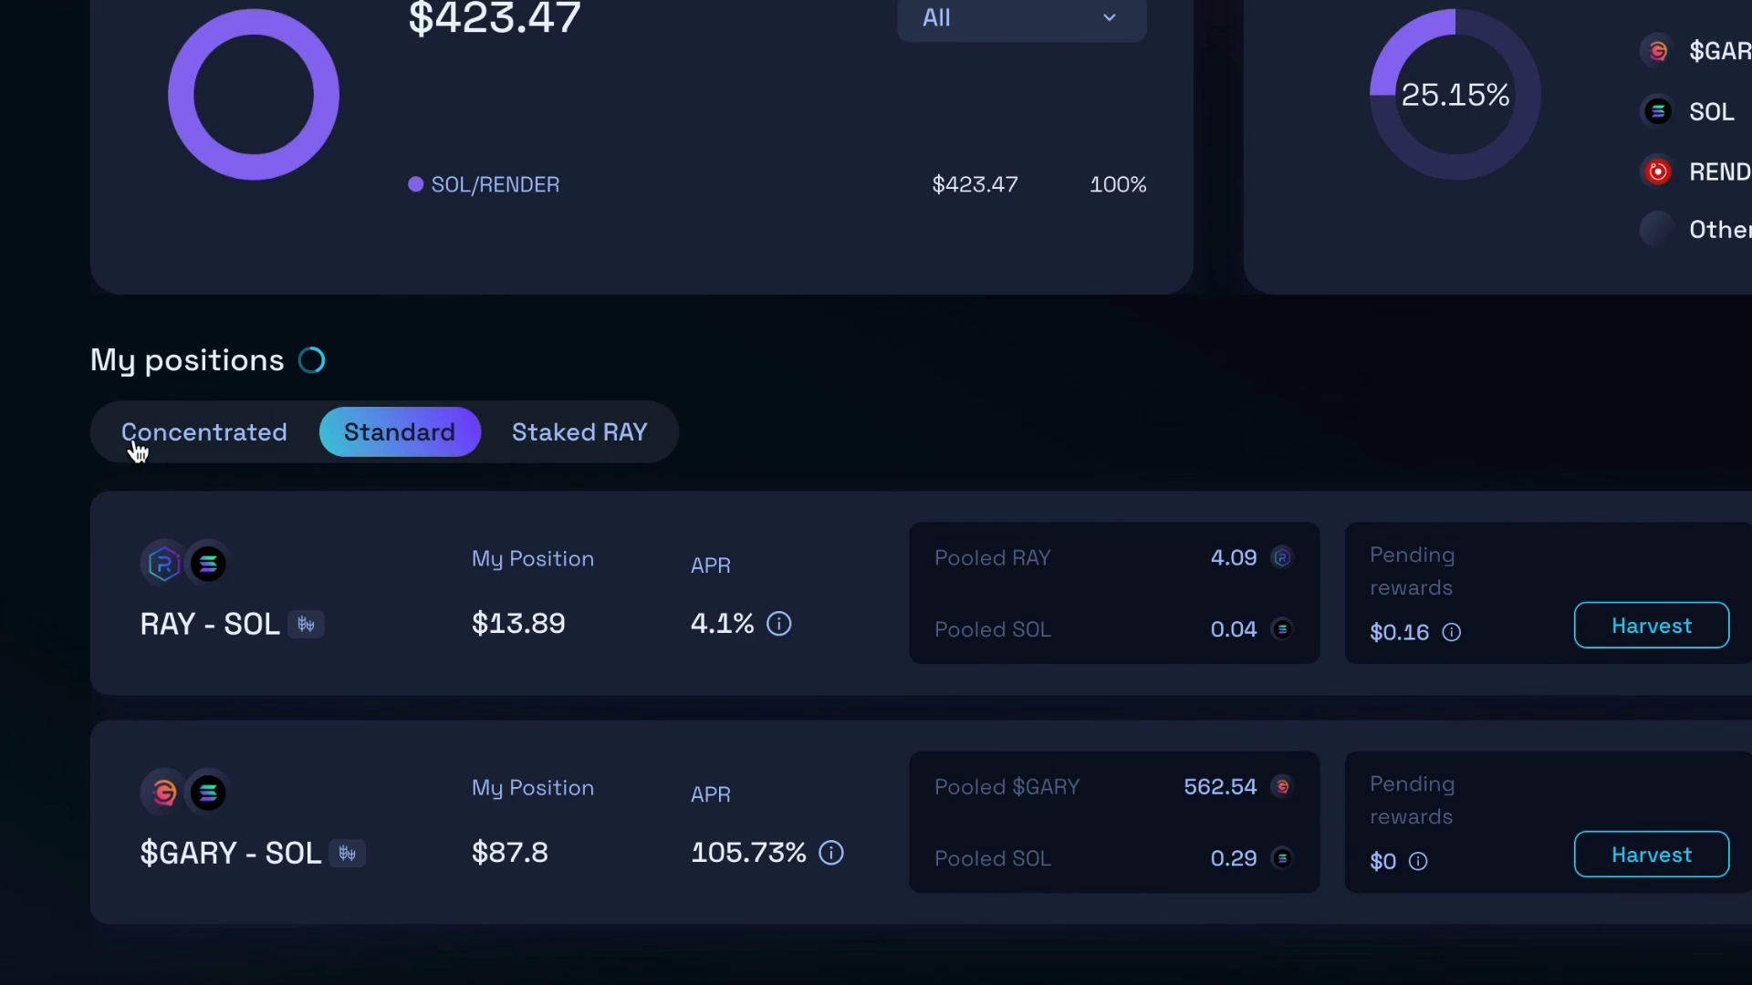
left_click(68, 580)
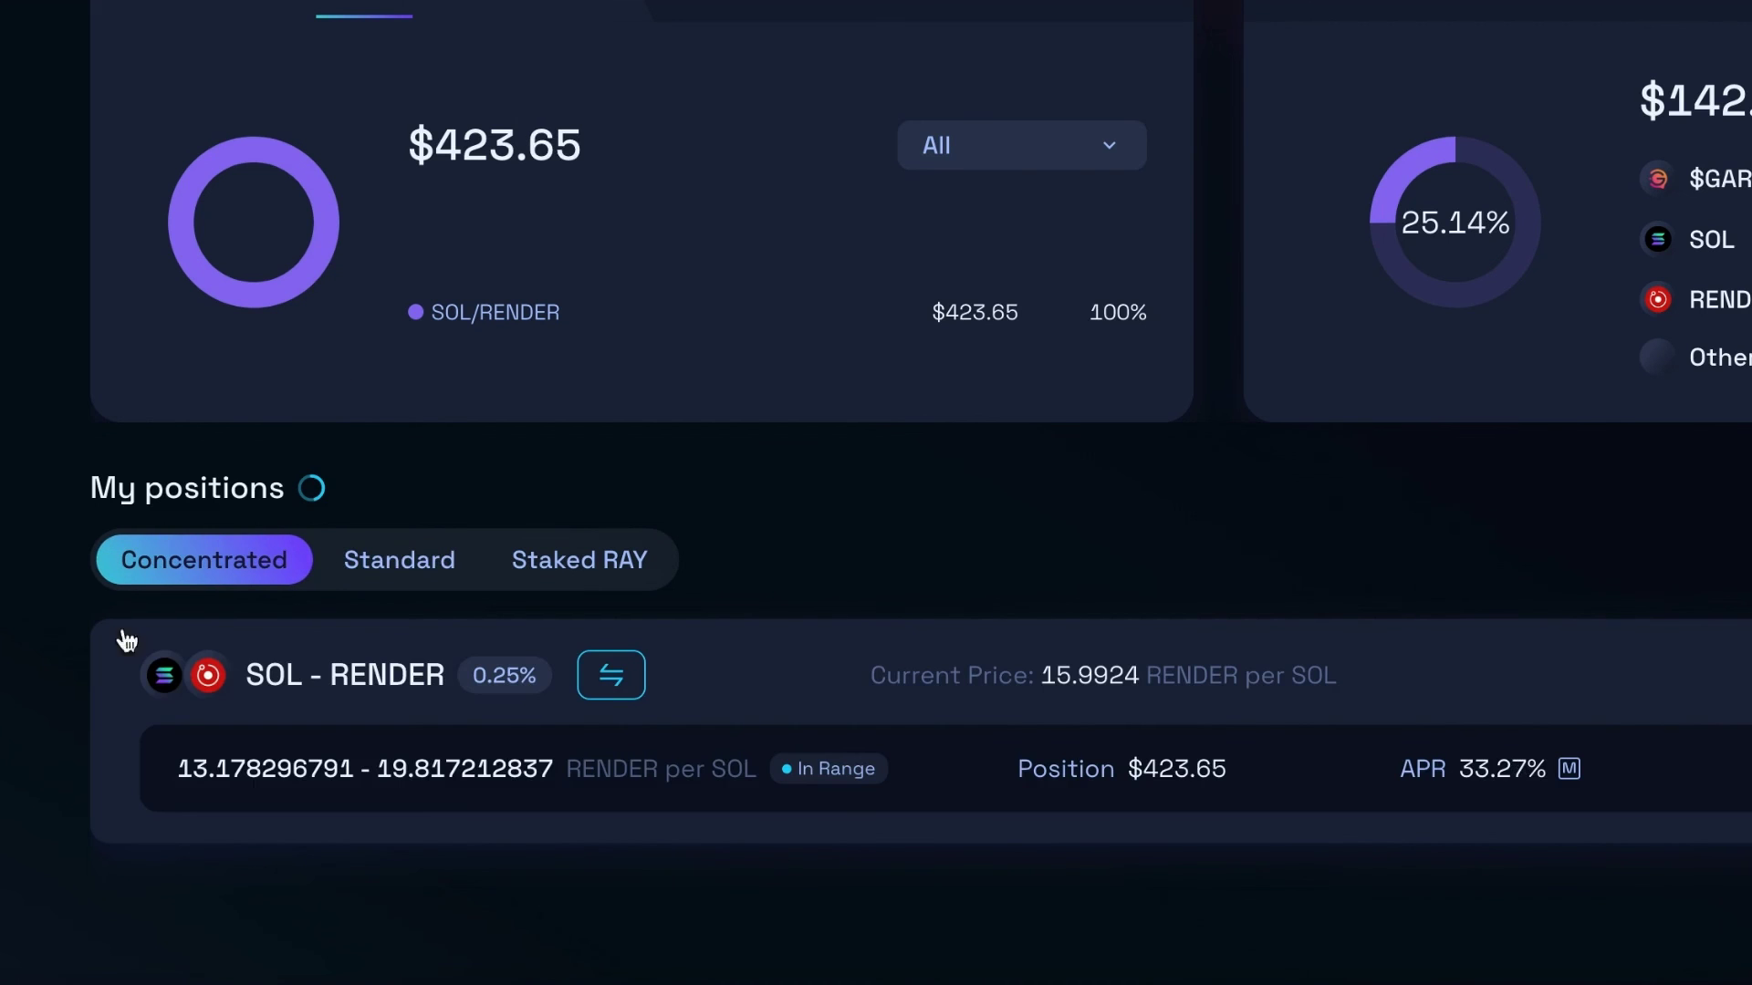